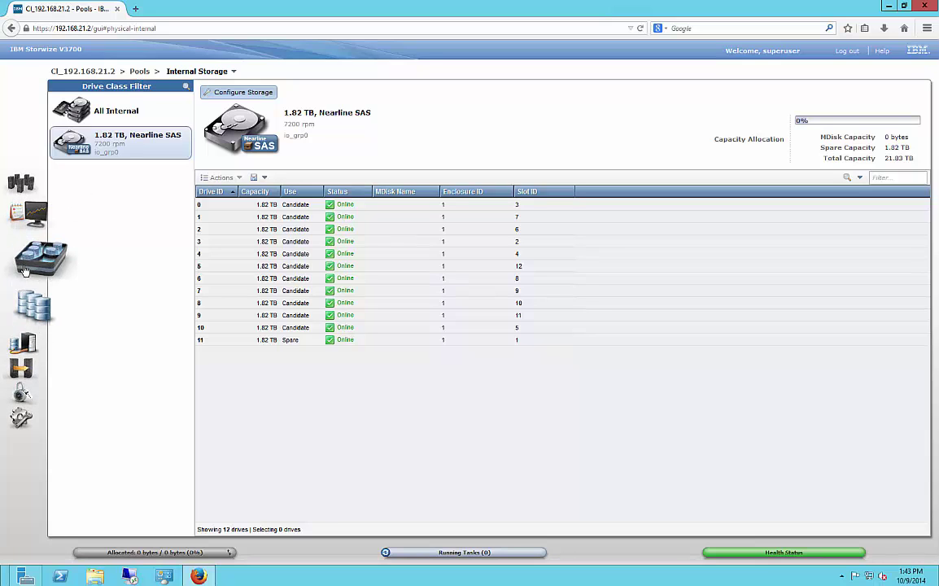
Show the Internal Storage page with twelve 1.82 TB Nearline SAS drives: eleven candidates, one spare
mouse_move(29, 268)
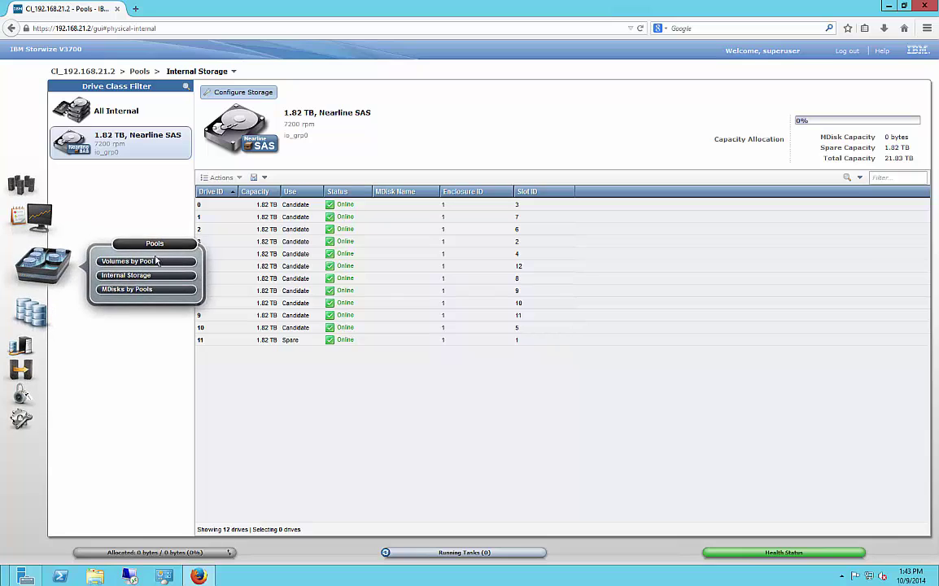
Set up the eleven candidate drives as a Basic RAID-6 array and advance to pool selection
click(243, 92)
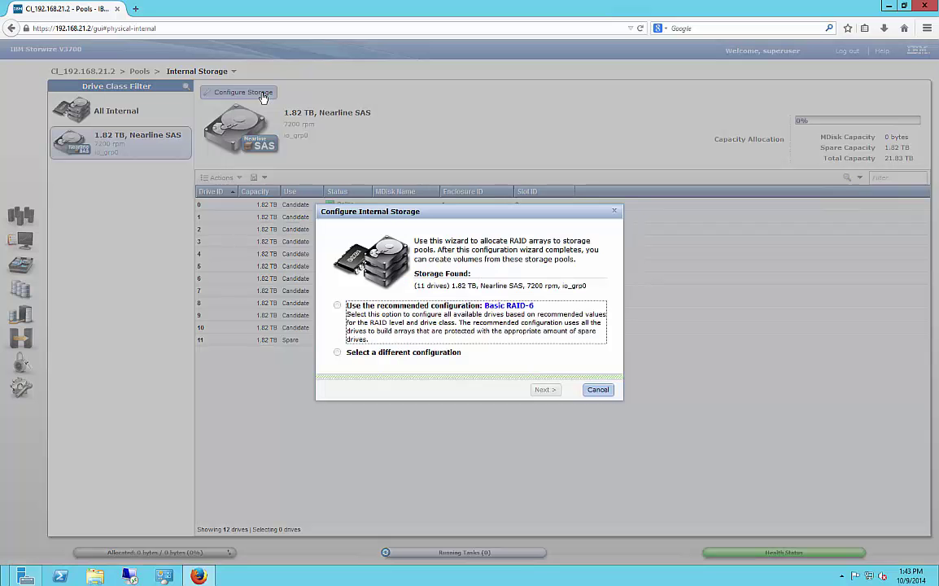
click(405, 354)
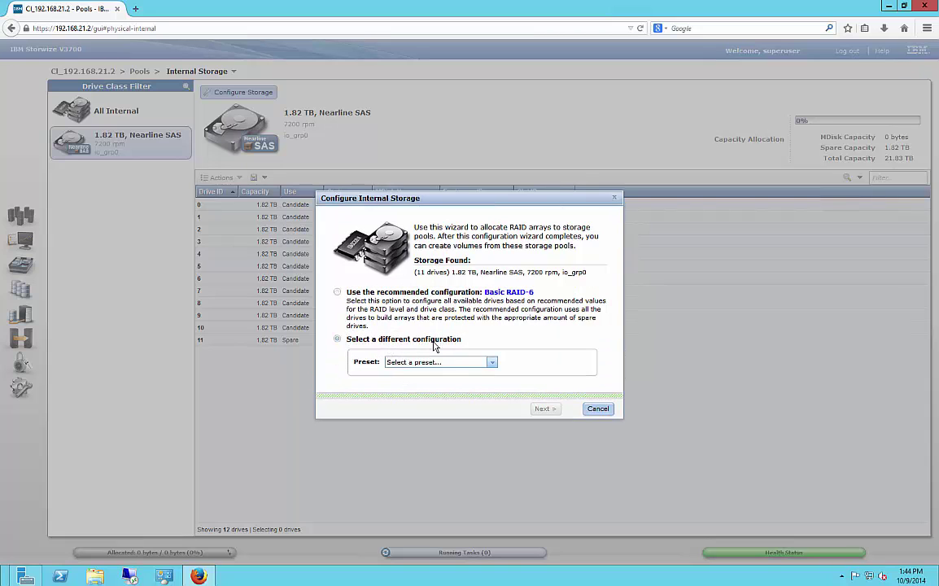
click(442, 363)
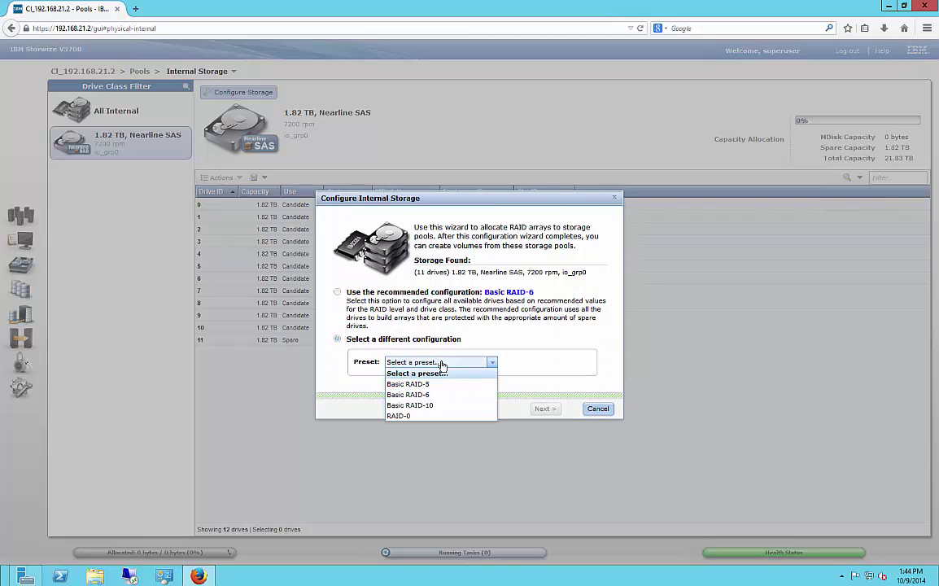
click(437, 395)
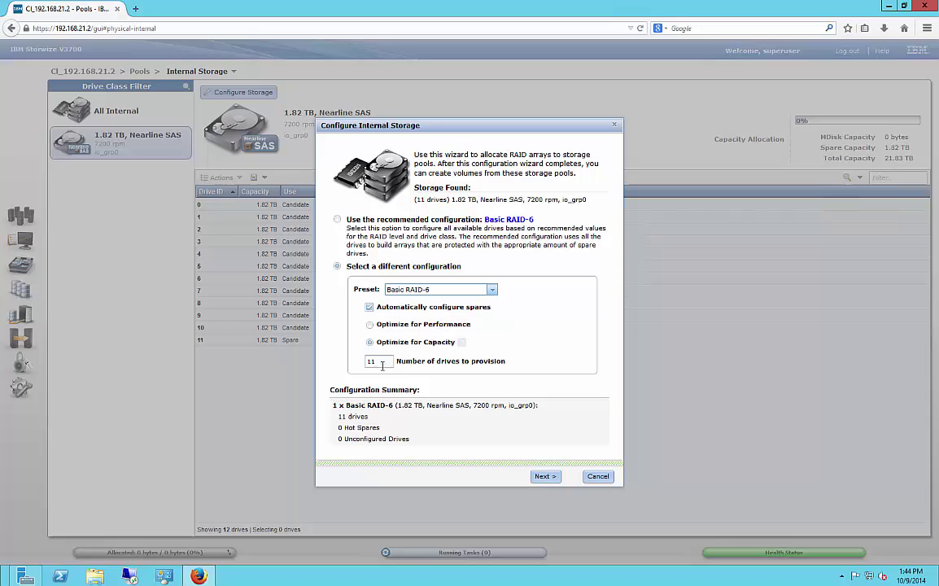
click(543, 477)
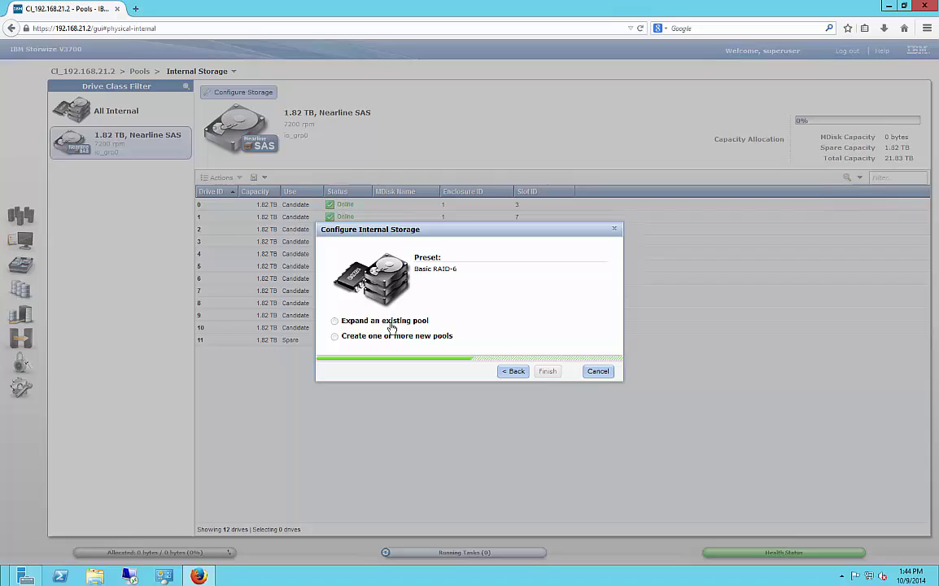
Expand existing Pool1 with the RAID-6 array, making drives 0–10 members of mdisk0
click(390, 321)
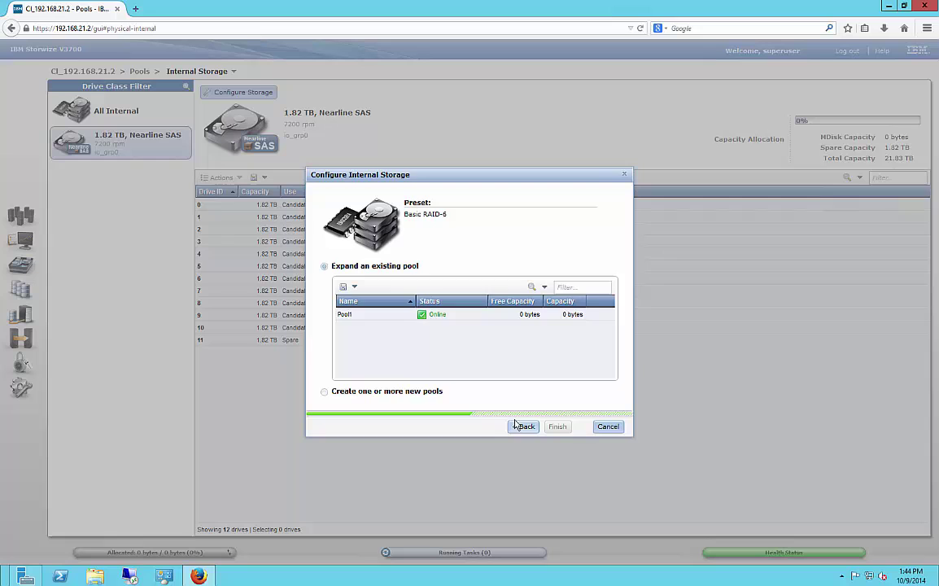
click(401, 320)
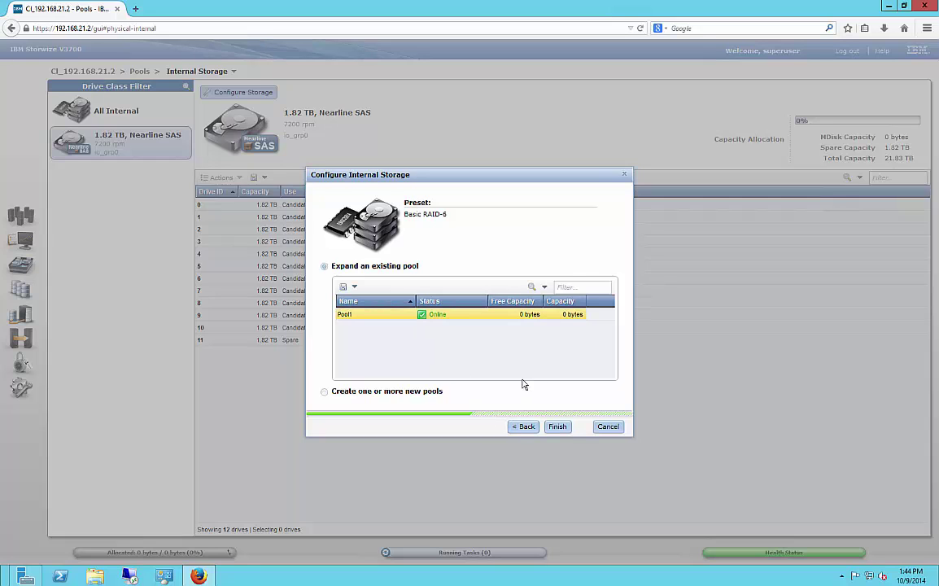
click(558, 428)
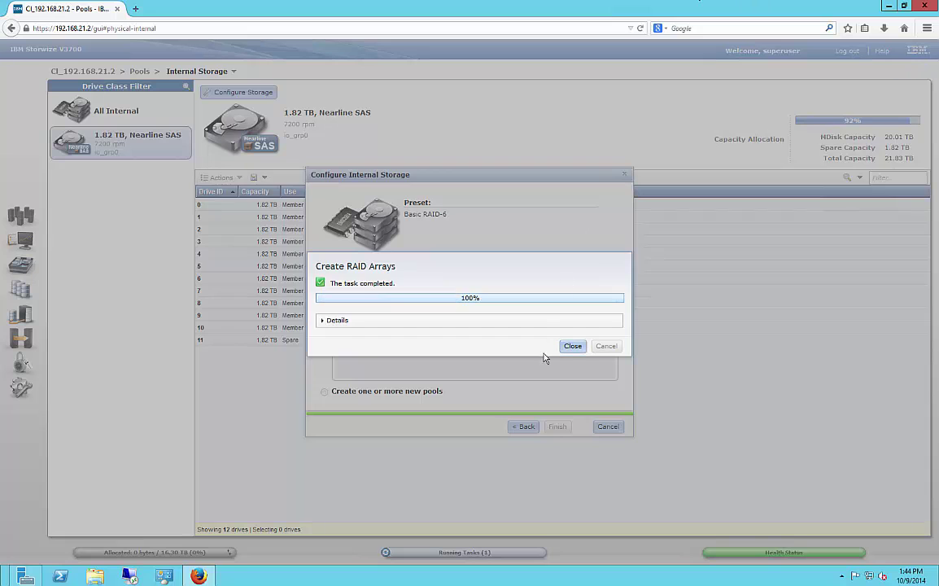
click(570, 350)
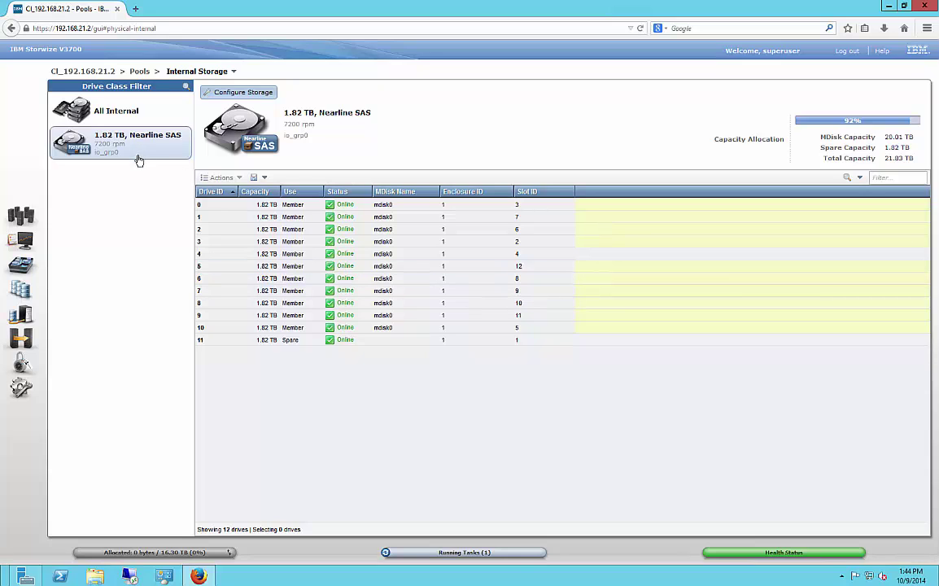
Go from Volumes by Host to the full Volumes list, which shows no volumes yet
mouse_move(36, 291)
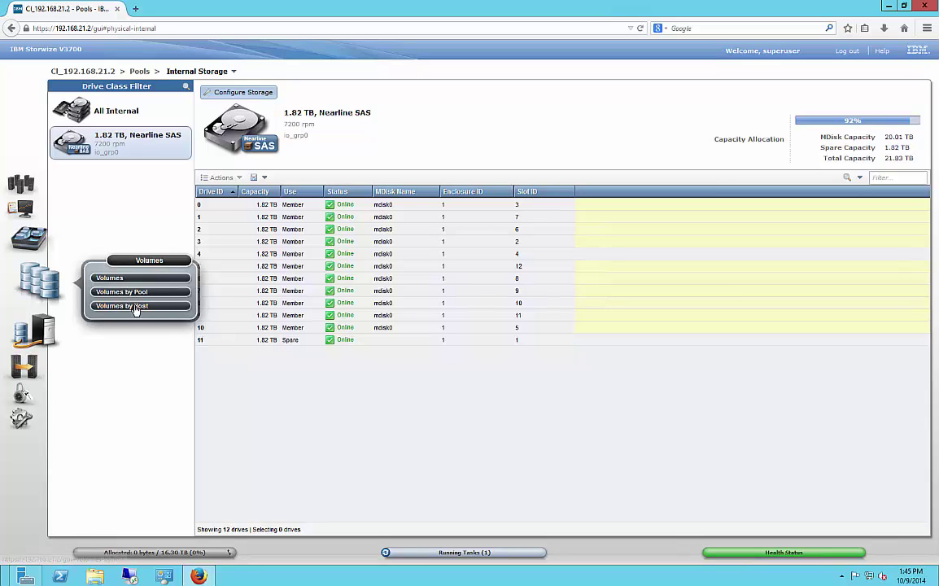
click(164, 308)
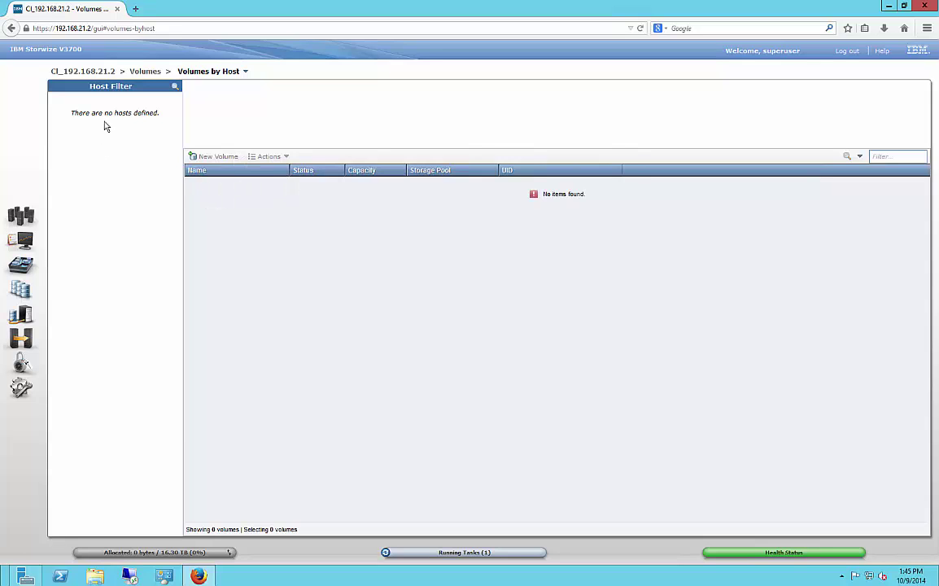
click(201, 116)
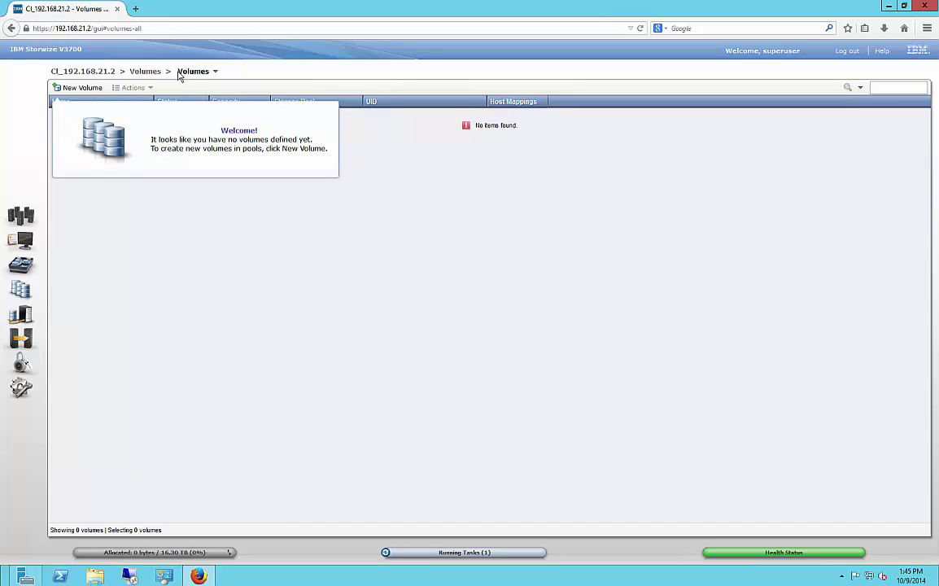
Begin a New Volume using the Generic preset, with Pool1 showing 16.27 TB free
click(78, 90)
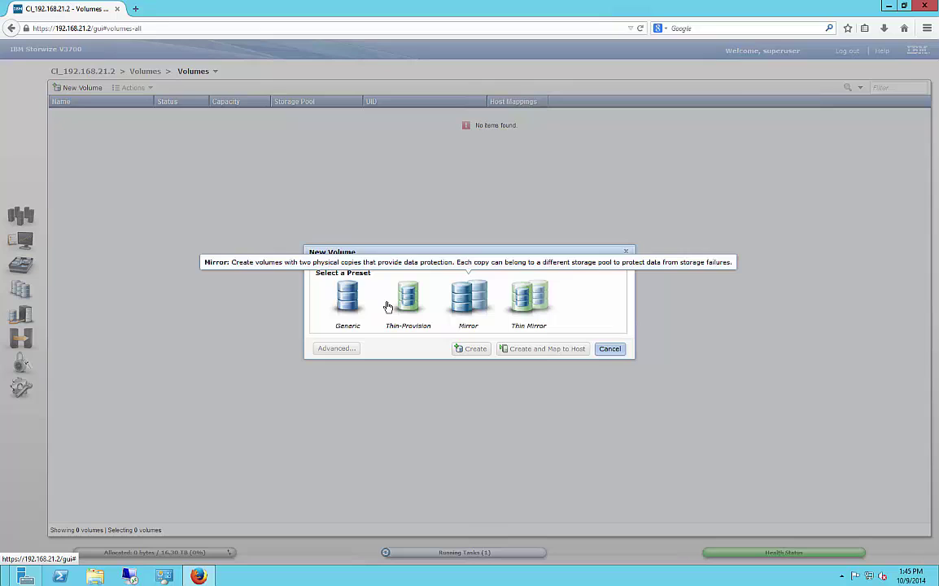
click(341, 301)
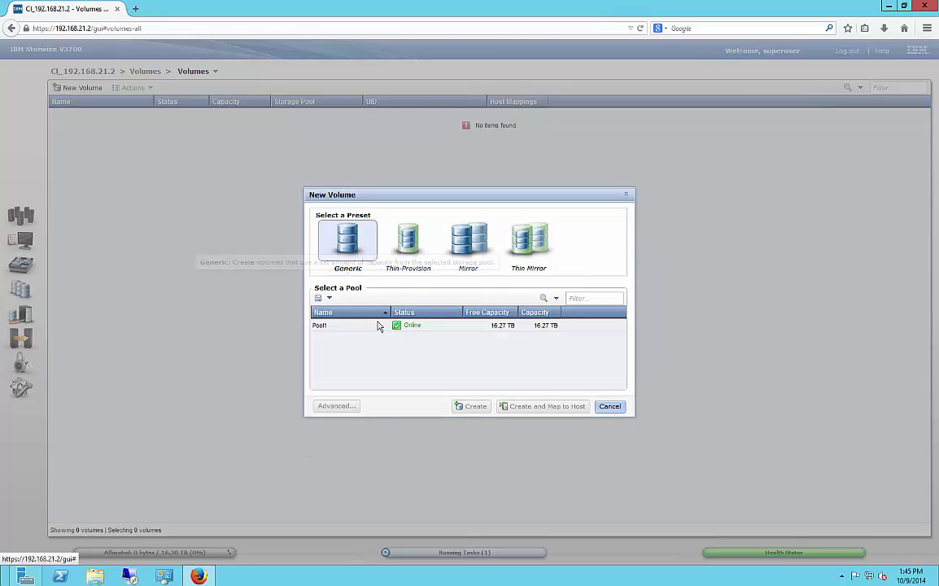
Place the new volume in Pool1 and name it Volume1
click(460, 327)
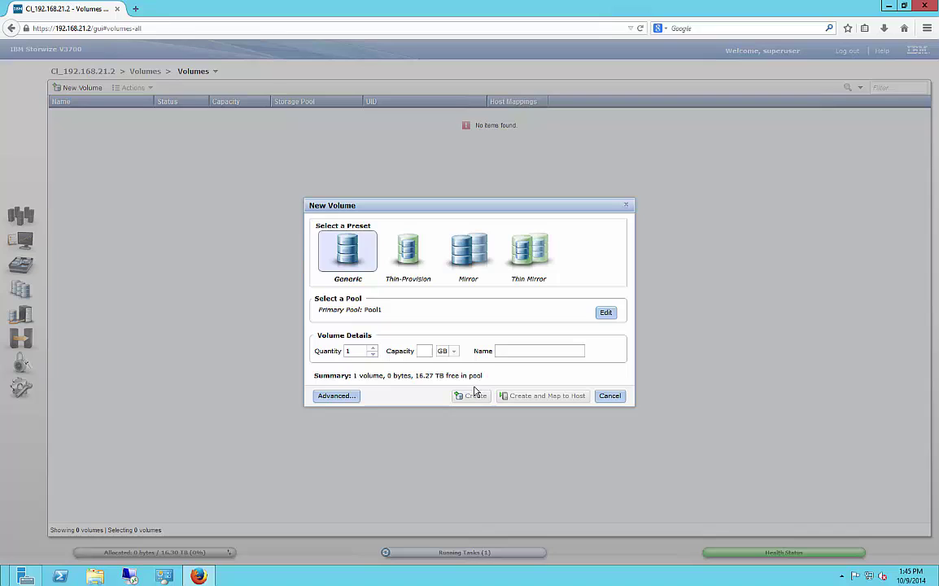
click(518, 350)
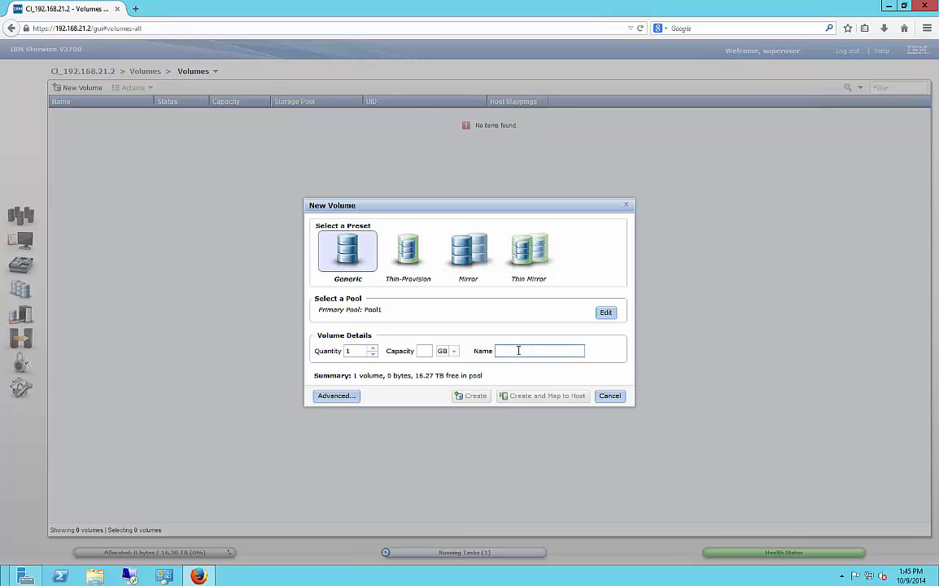
text(Volume1)
Set the volume capacity to 16 TB
click(450, 352)
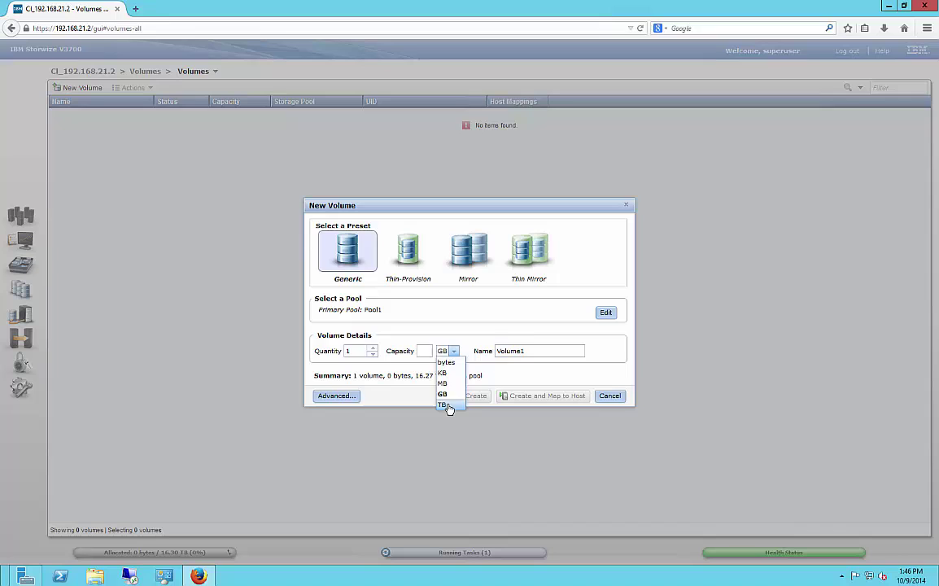
click(444, 405)
click(422, 351)
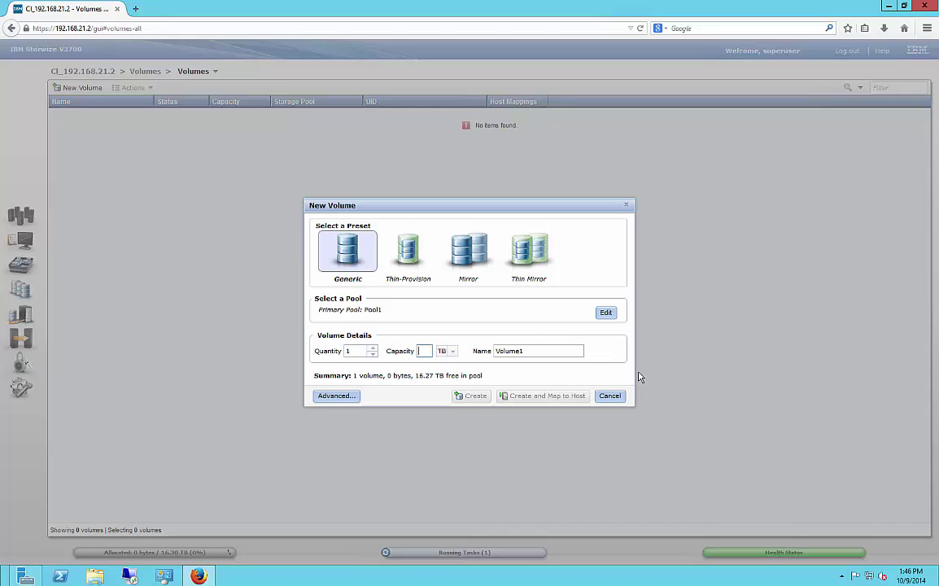
text(16.)
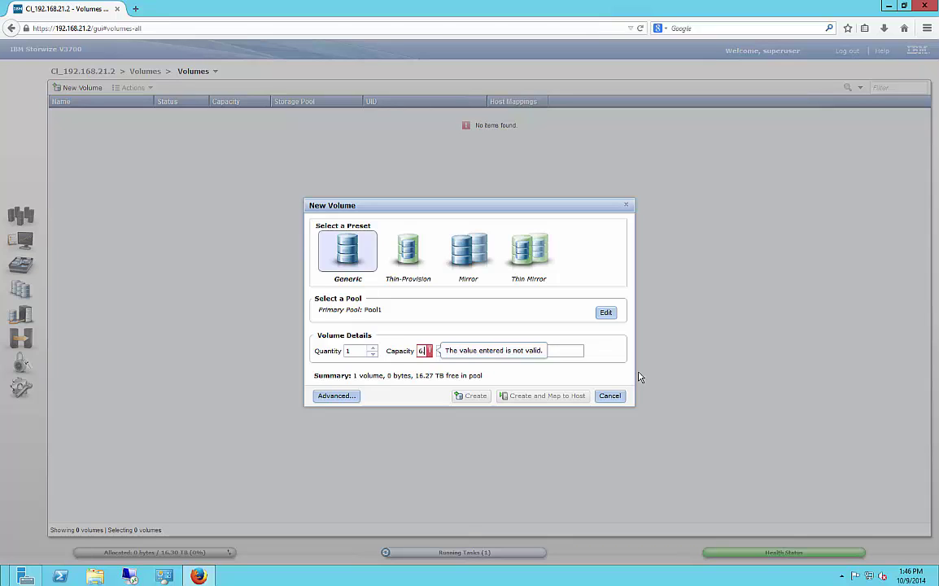
key(BackSpace)
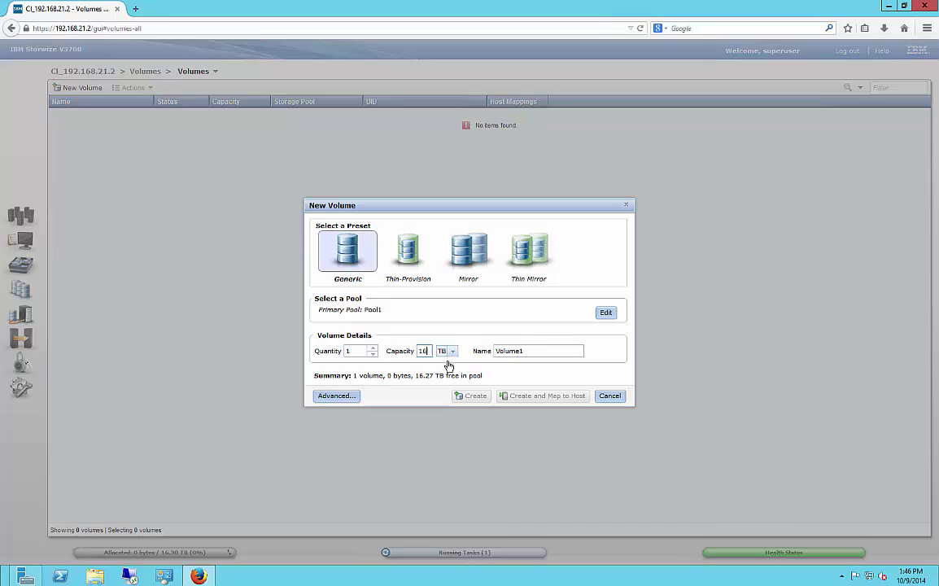
click(453, 353)
click(452, 355)
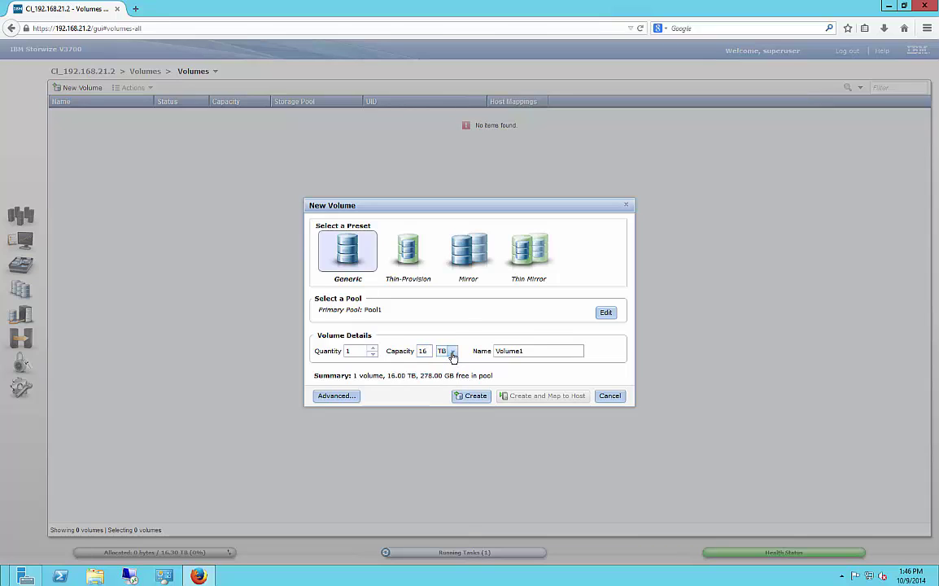
click(424, 351)
Create the 16 TB Volume1, close the finished task, and select Volume1 in the list
click(466, 398)
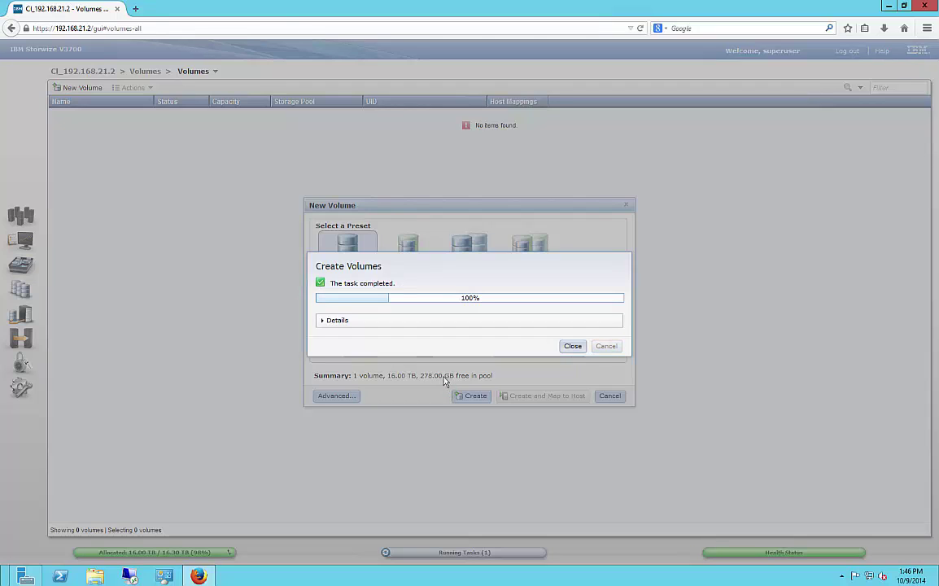
click(573, 347)
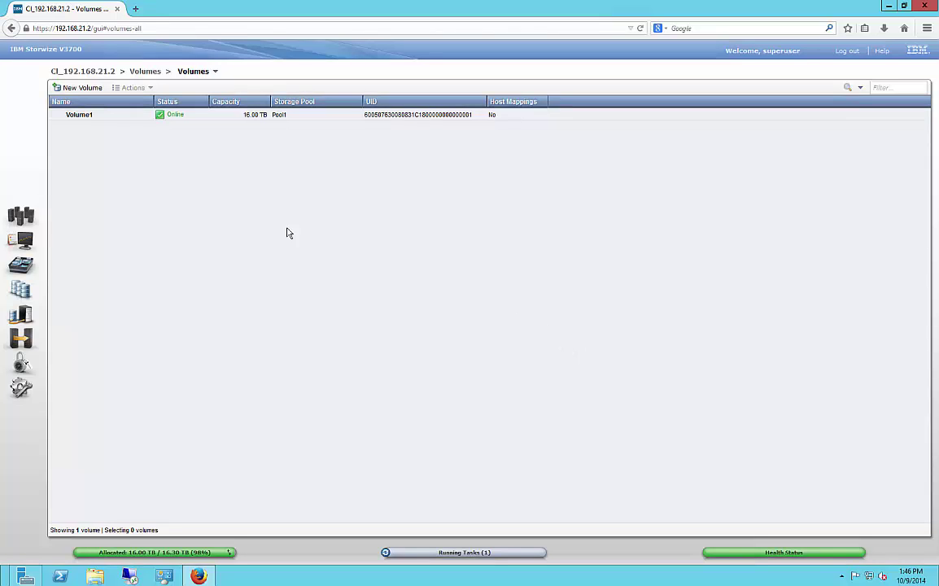
click(199, 119)
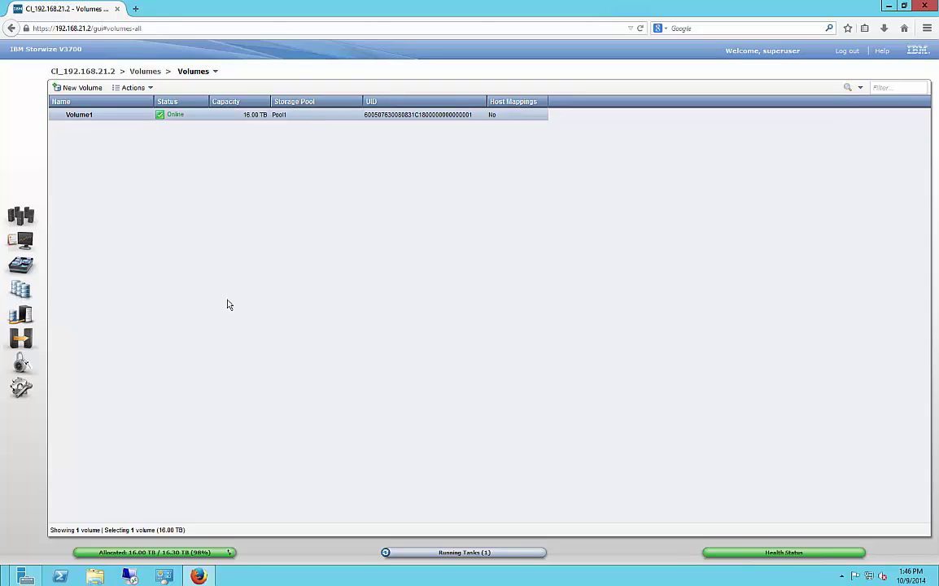
Go to the Hosts page, which has no hosts defined yet
mouse_move(27, 338)
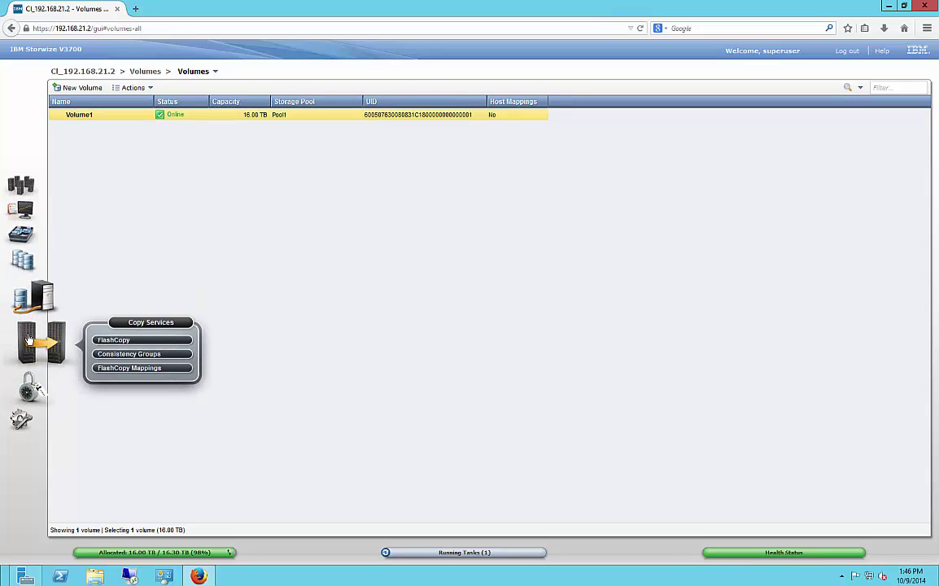
mouse_move(46, 316)
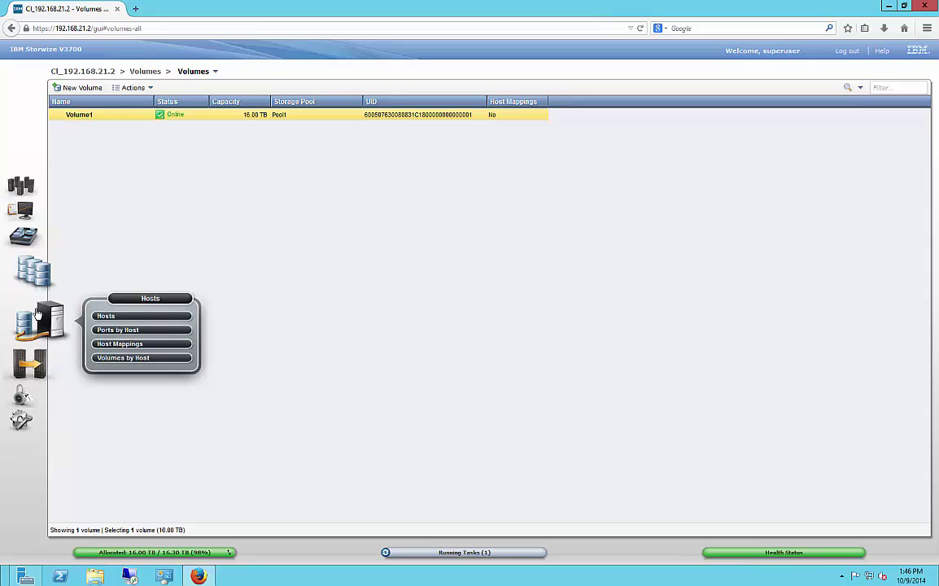
click(99, 310)
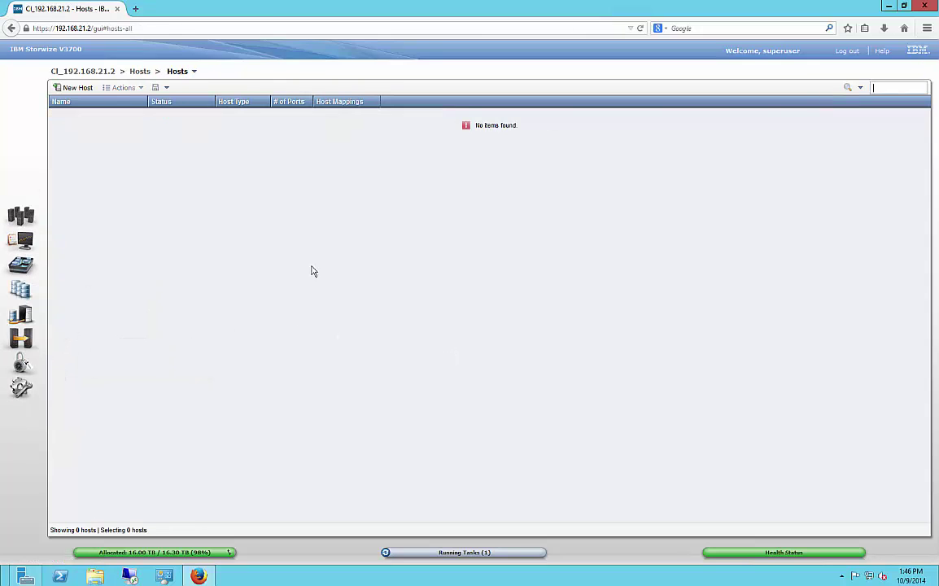
Start a new iSCSI host named HyperV1, leaving its iSCSI port field empty
click(77, 87)
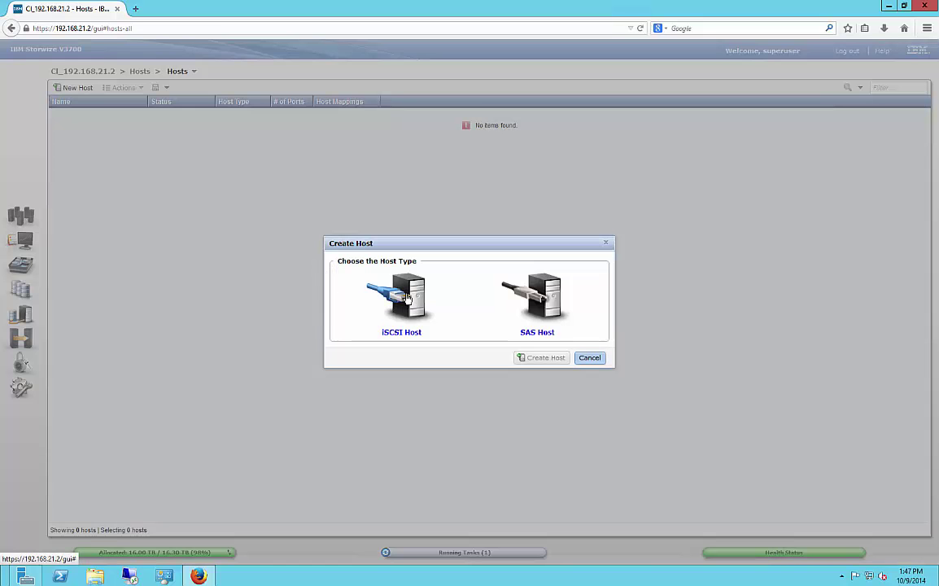
click(407, 299)
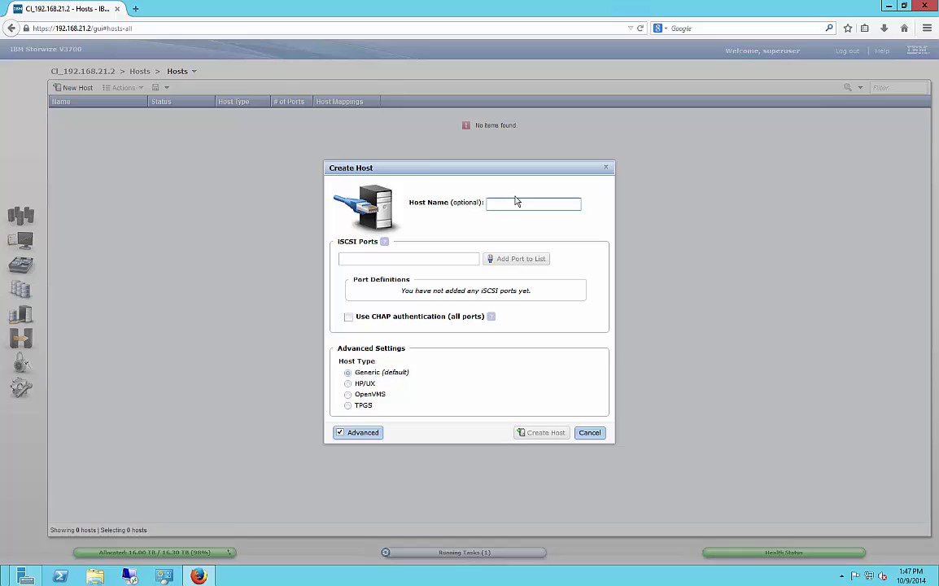
click(516, 203)
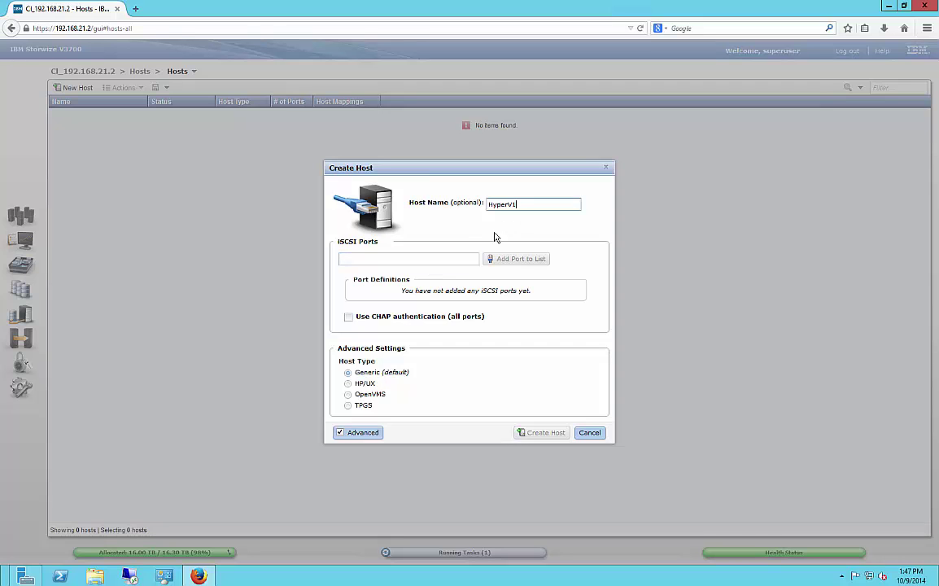
click(402, 261)
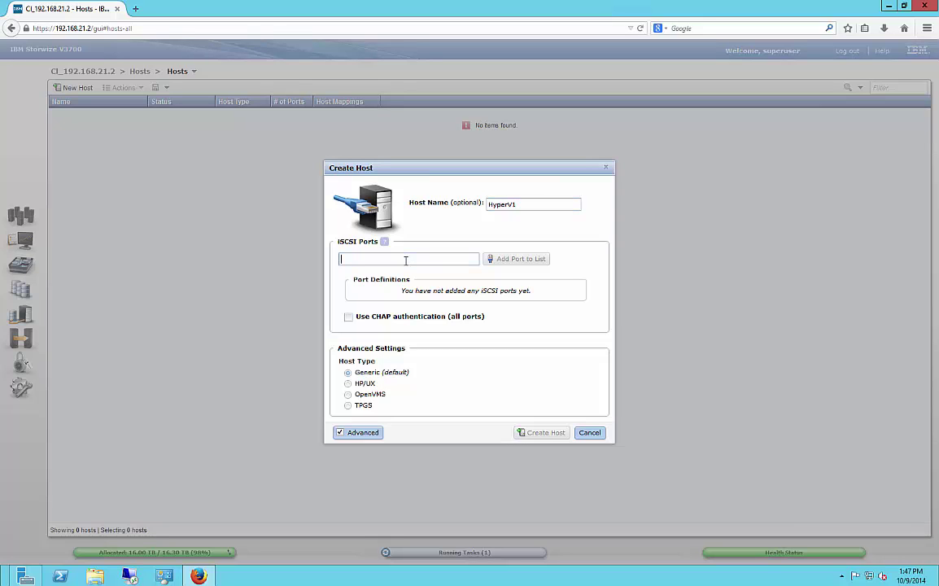
text(10.2.21)
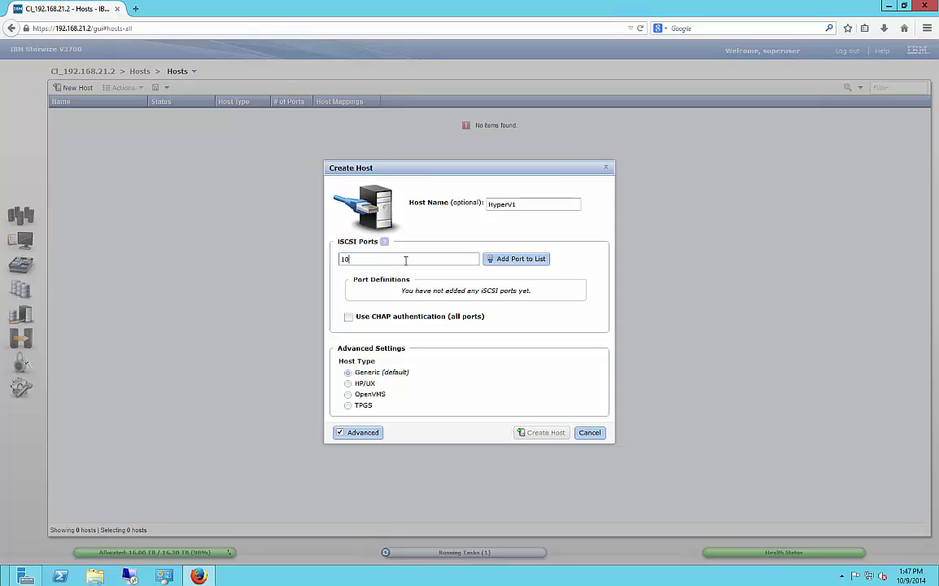
key(BackSpace)
key(BackSpace)
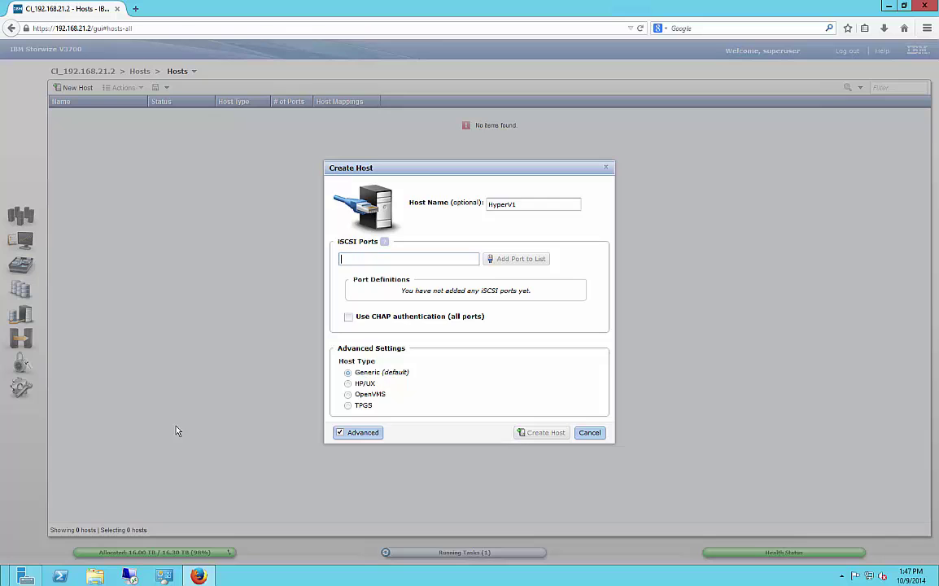
Quick-connect the server's iSCSI Initiator to the storage target at 192.168.21.5
click(26, 575)
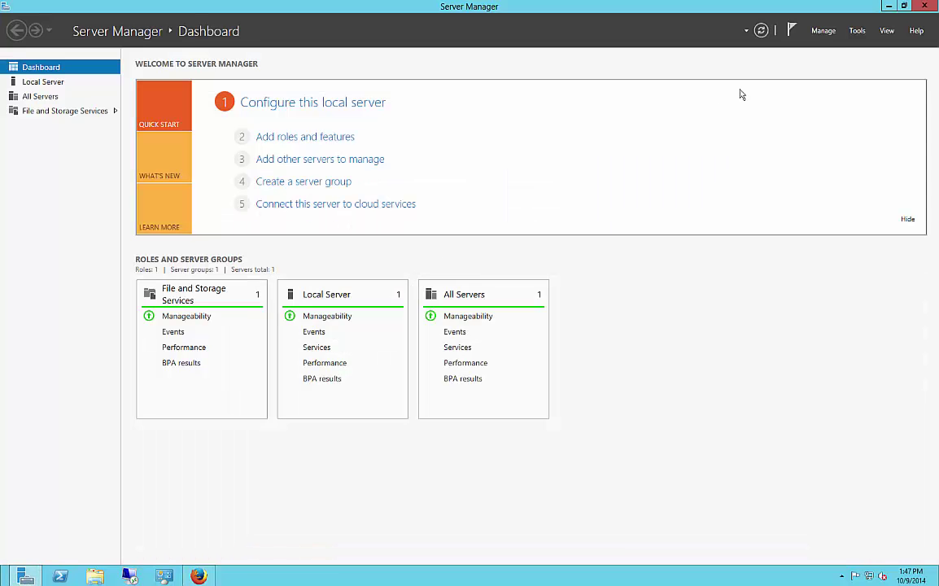
click(856, 34)
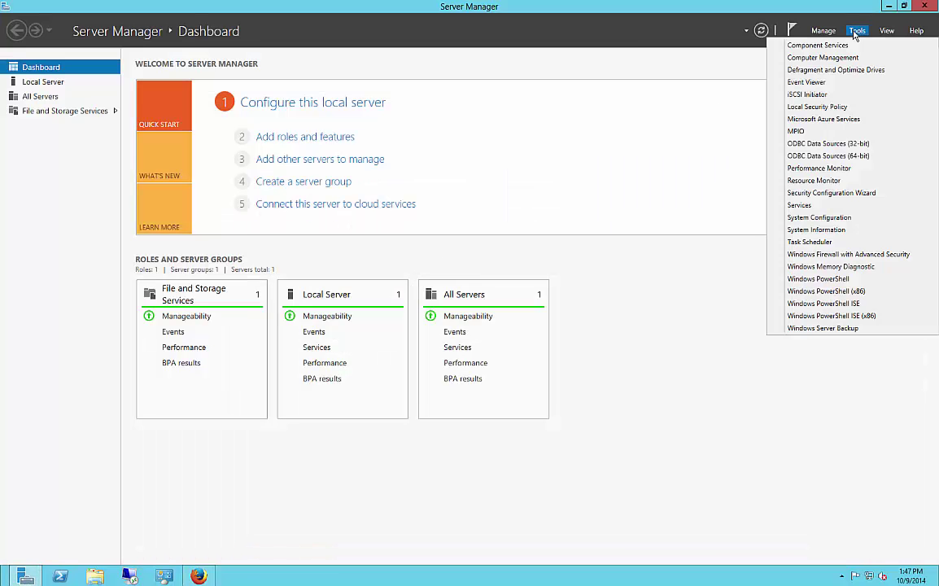
click(849, 95)
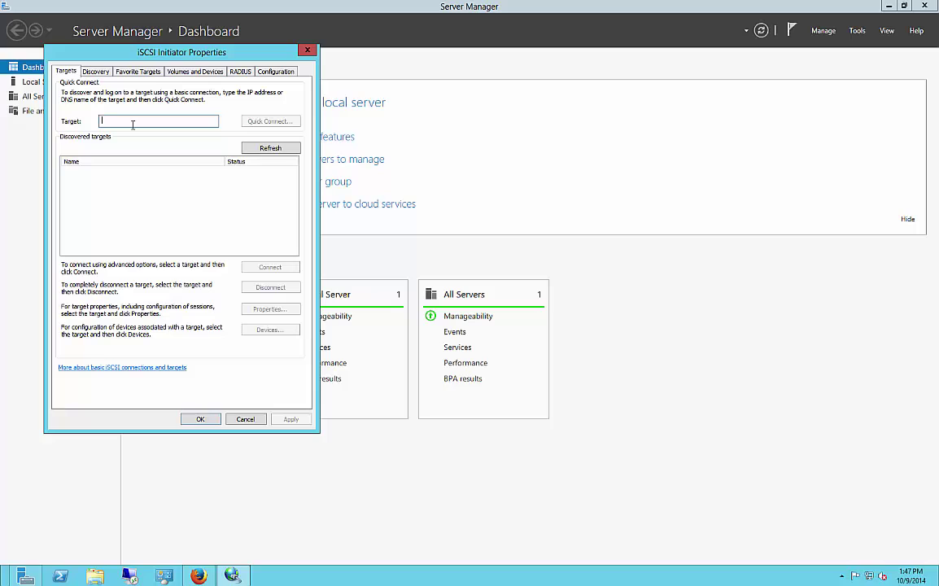
text(192.168.21.5)
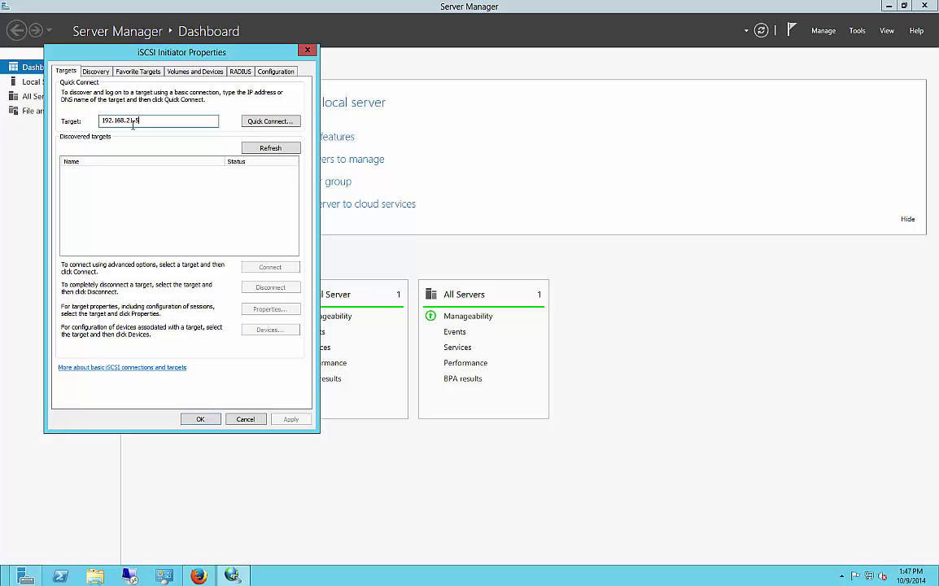
click(247, 120)
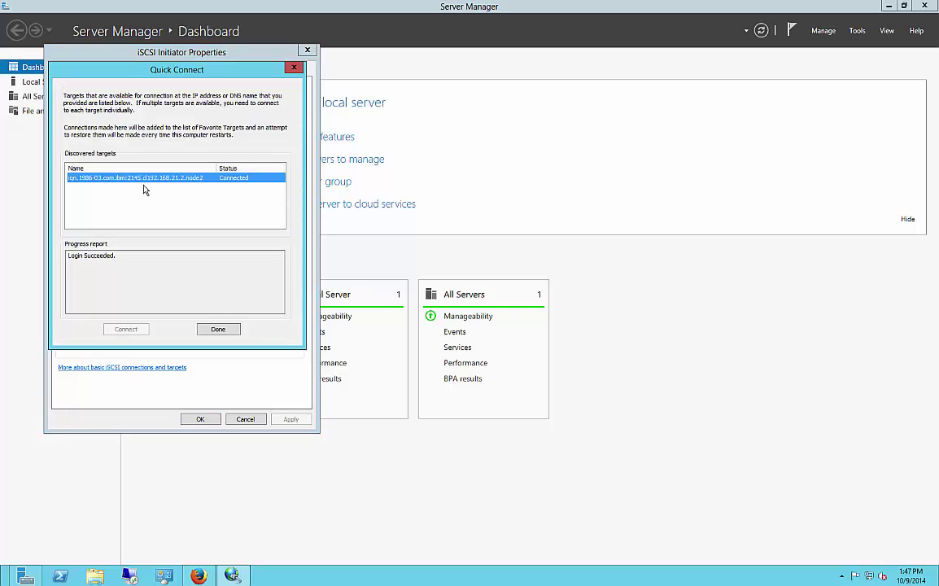
click(220, 332)
click(219, 330)
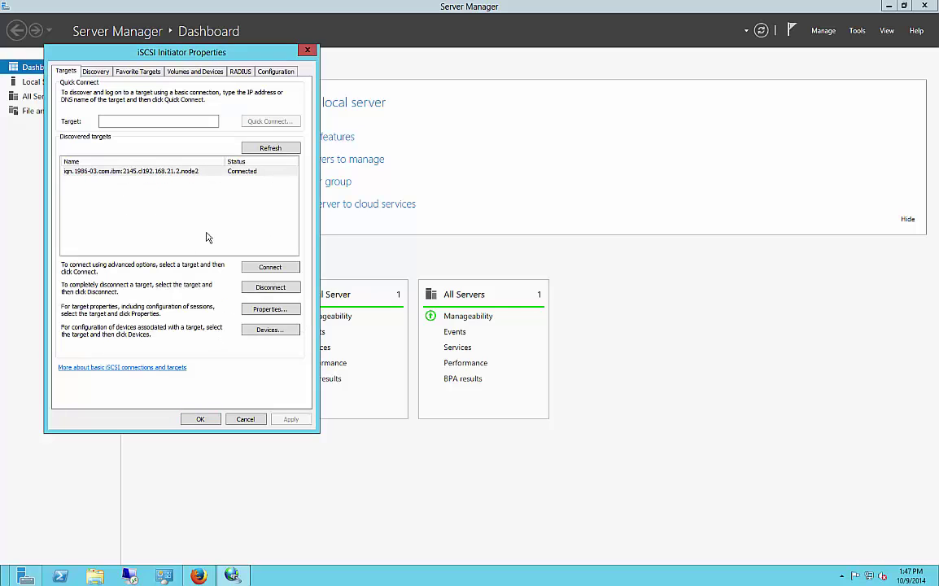
Copy the Initiator Name from the Configuration settings and close the iSCSI Initiator properties
click(258, 72)
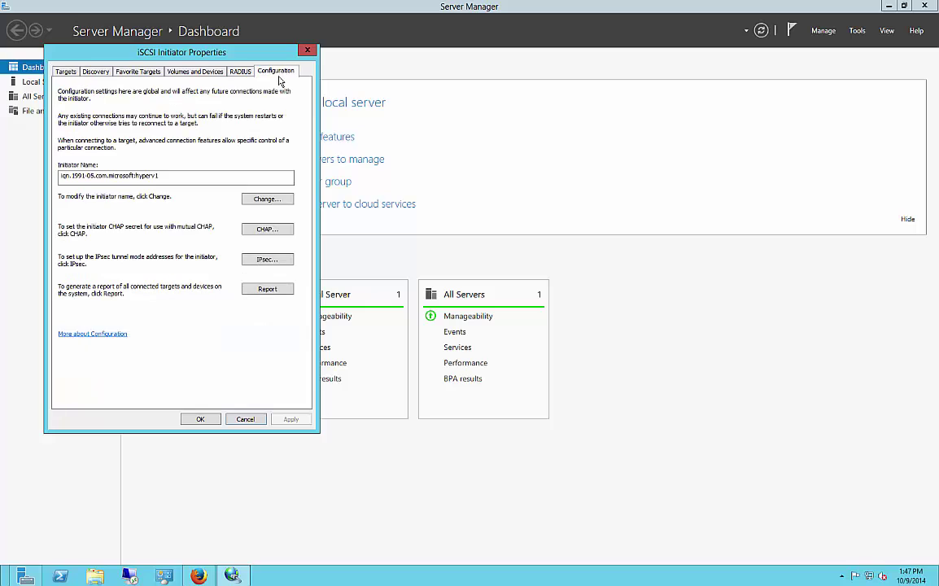
drag(183, 178, 29, 182)
key(ctrl+c)
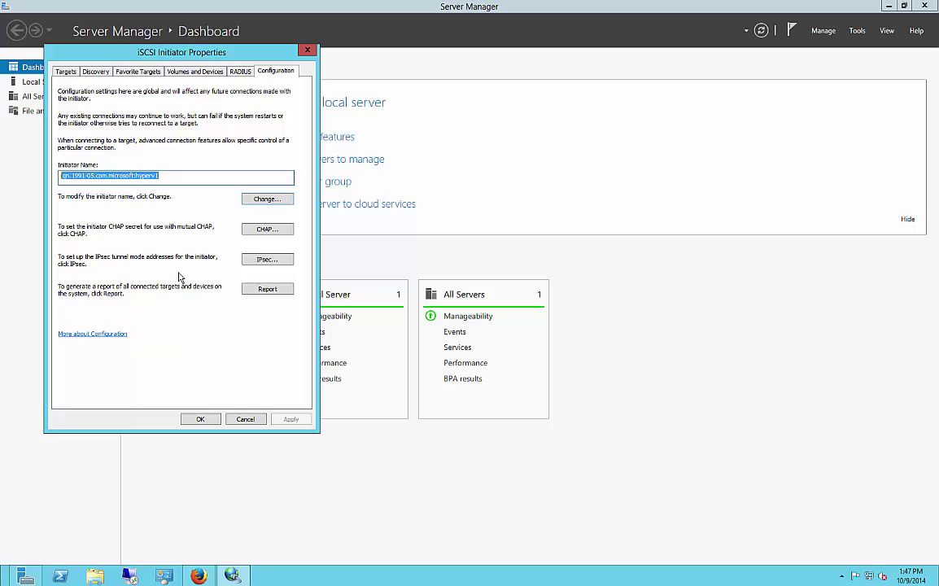
click(199, 419)
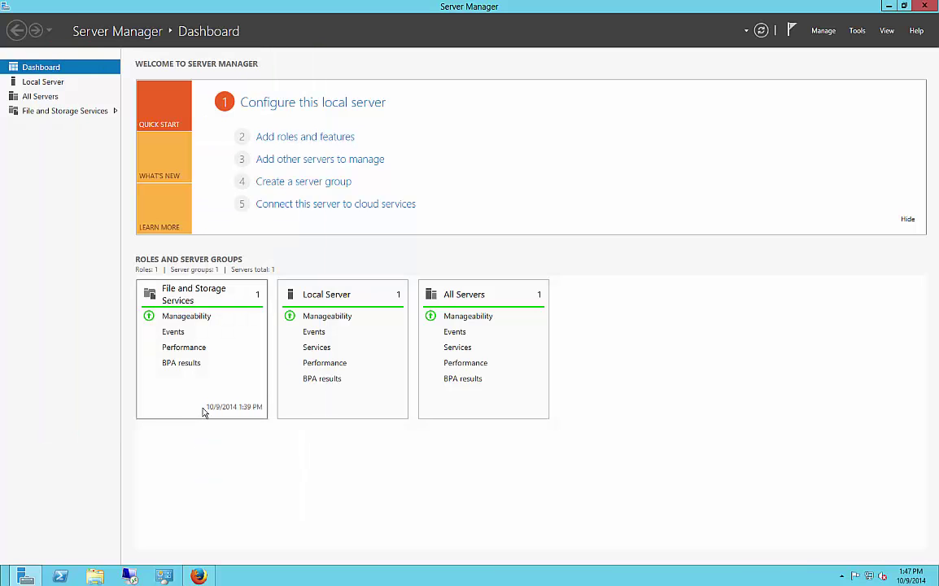
Create iSCSI host HyperV1 with the pasted server initiator IQN as its port
click(889, 10)
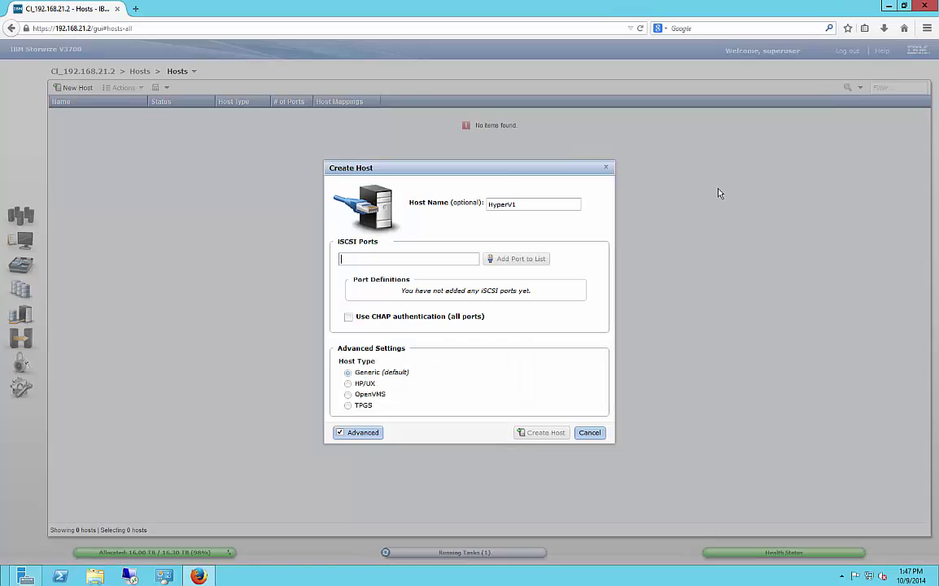
click(370, 261)
key(ctrl+v)
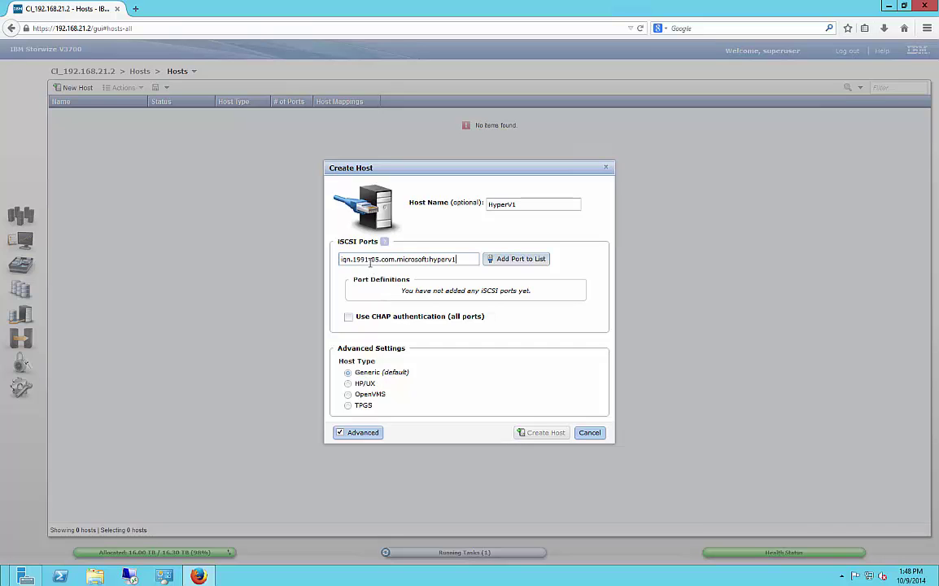
click(502, 261)
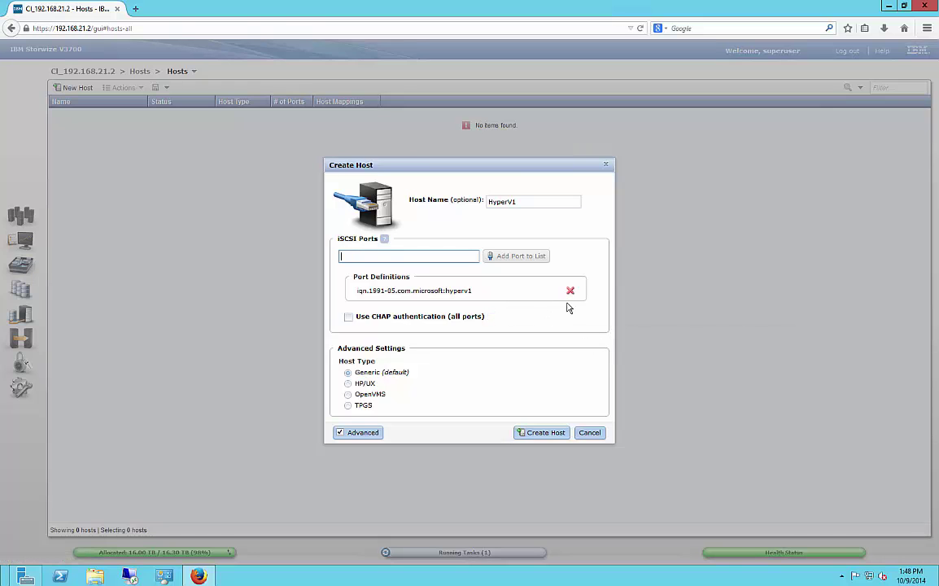
click(522, 433)
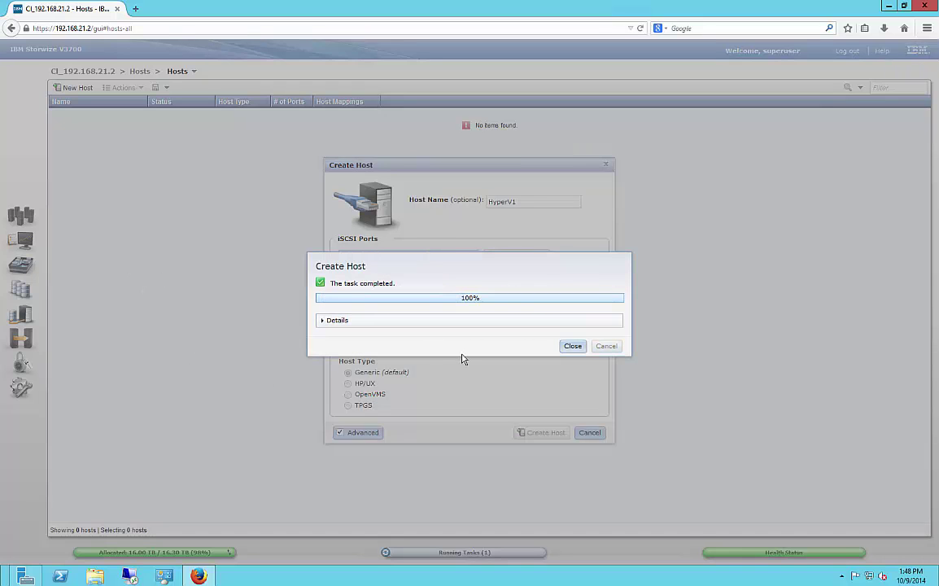
click(573, 347)
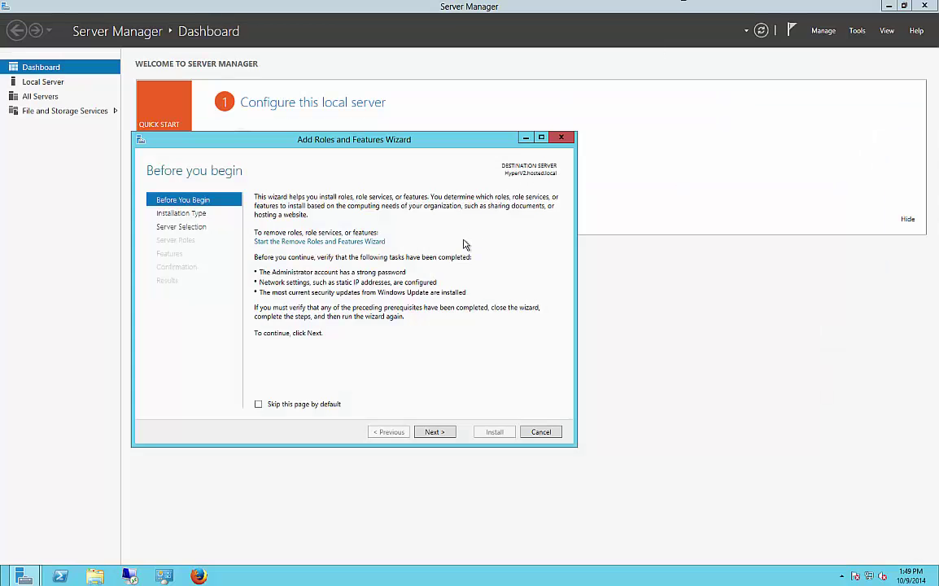
Run a role-based installation on HyperV2, skipping server roles, and install the Multipath I/O feature
click(431, 434)
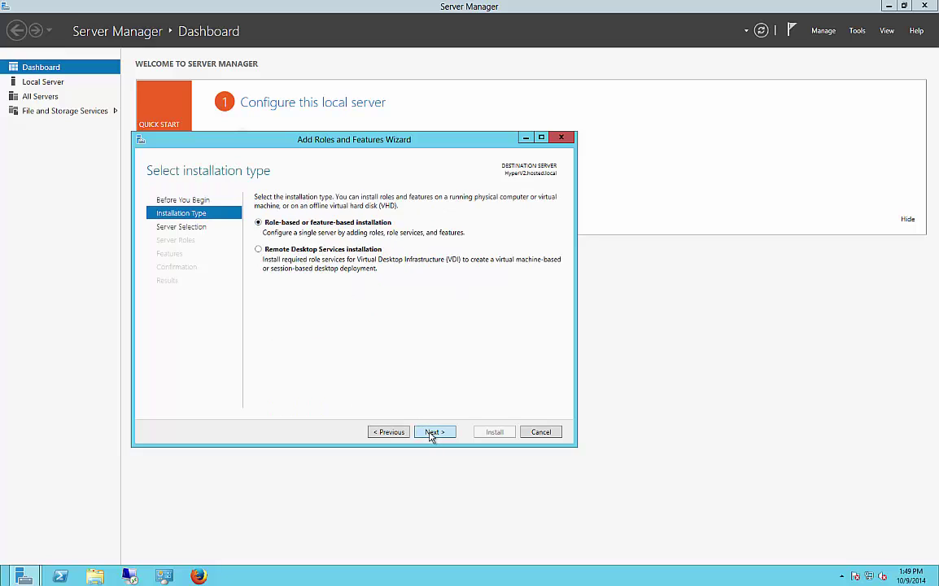
click(433, 435)
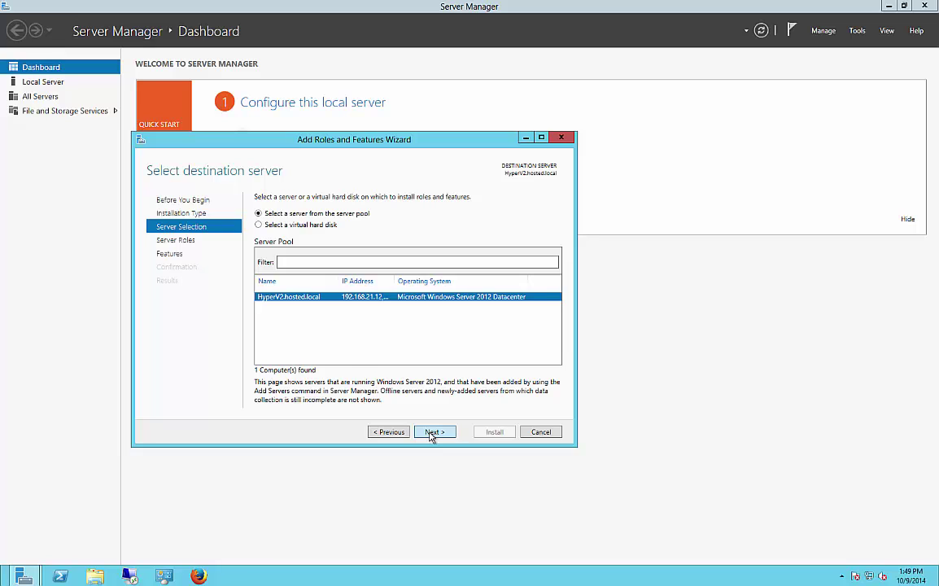
click(432, 434)
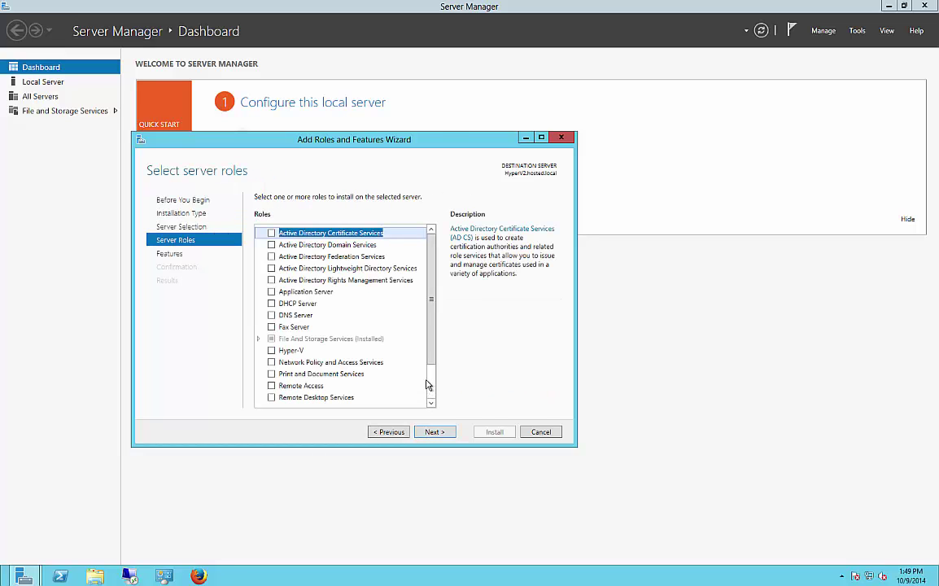
click(436, 432)
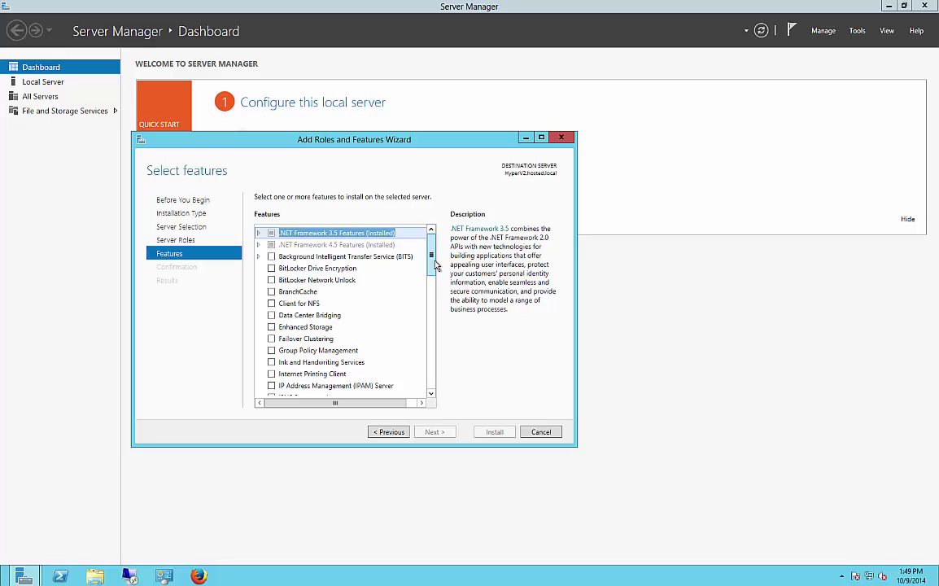
drag(434, 261, 433, 279)
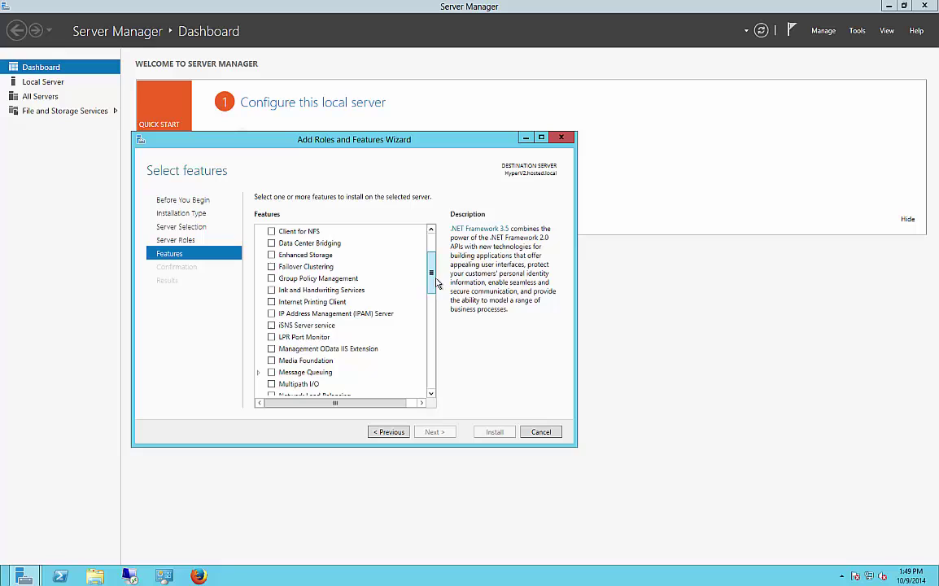
click(271, 384)
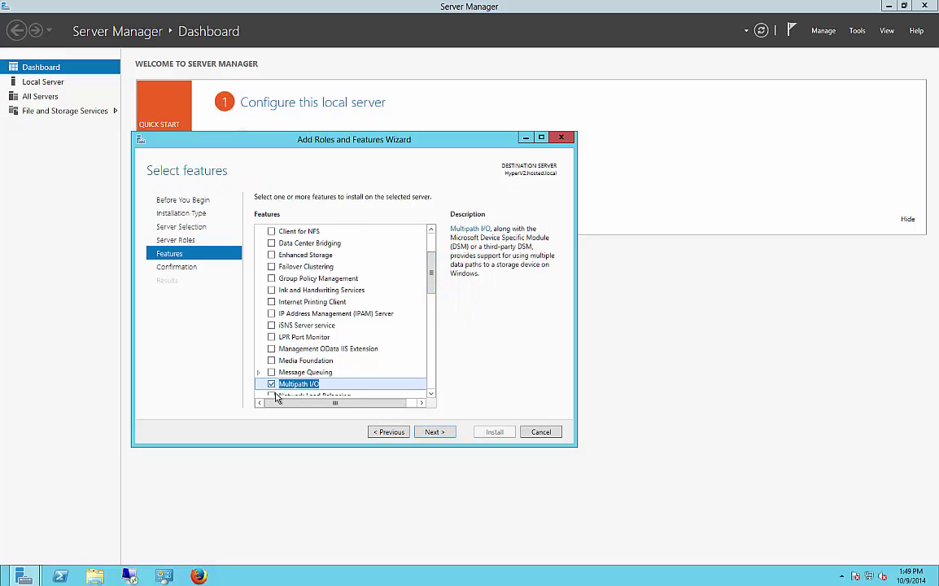
click(431, 433)
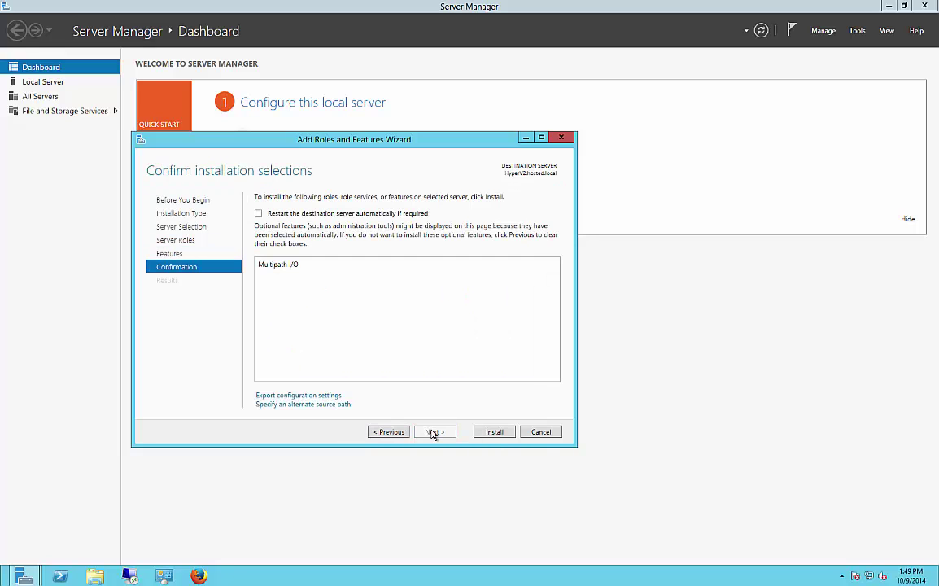
click(493, 434)
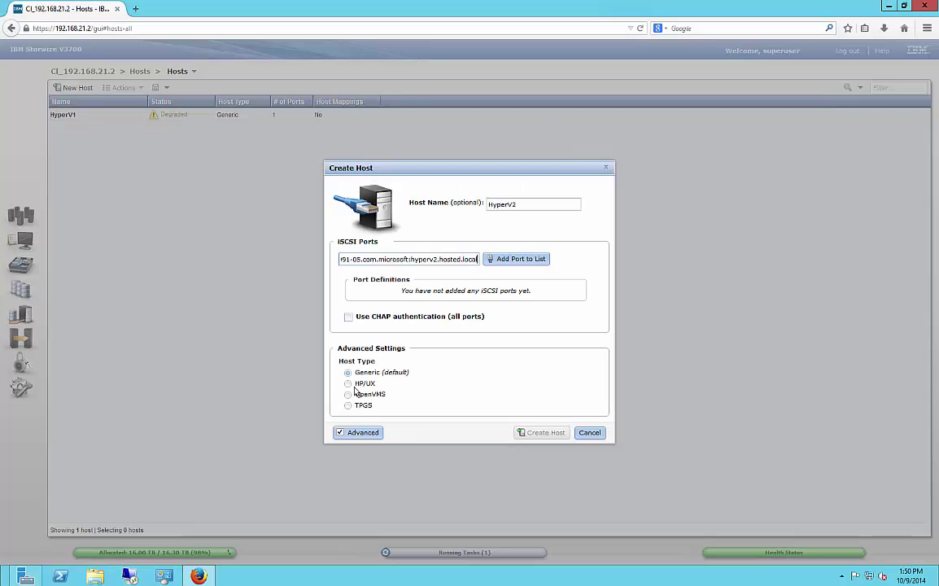
Add HyperV2's iSCSI name as a port and create the HyperV2 host
click(510, 261)
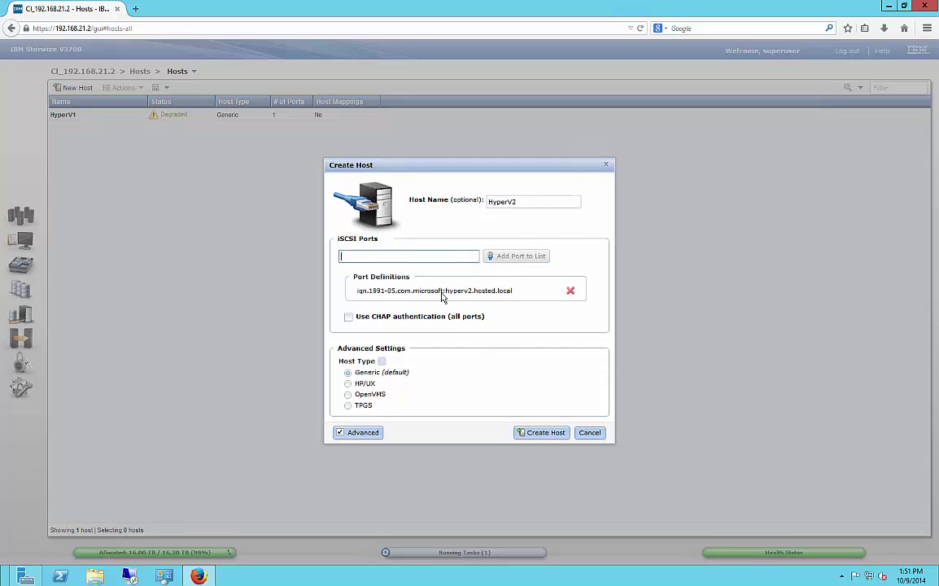
click(519, 432)
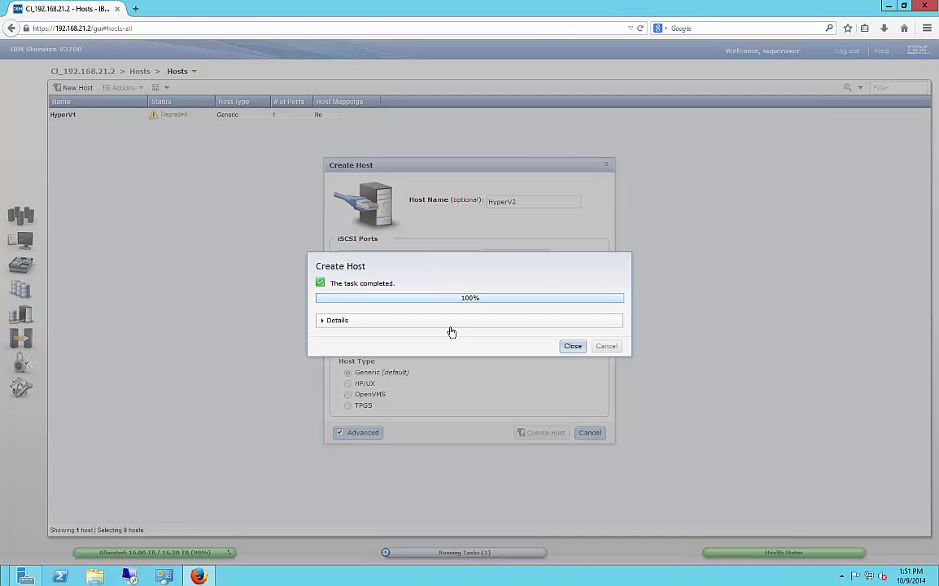
click(572, 347)
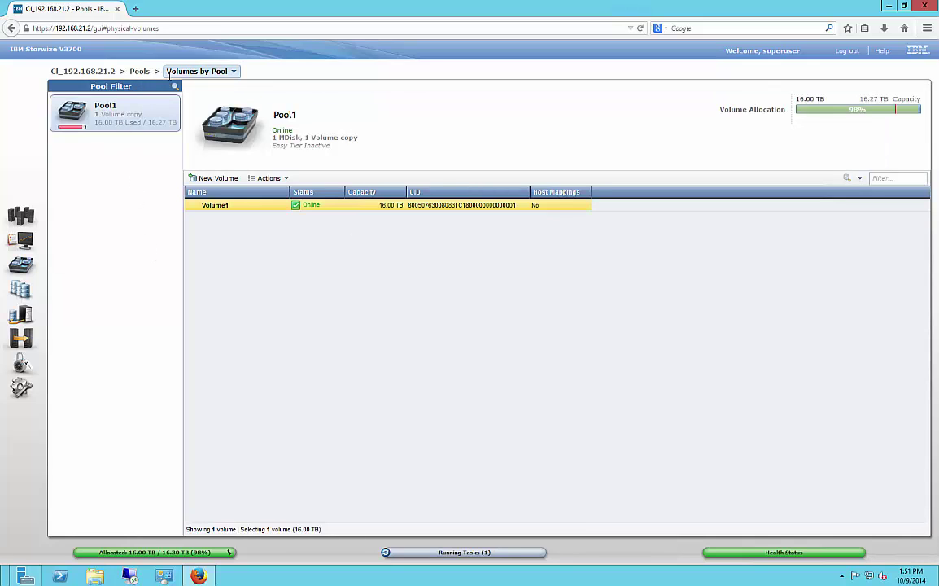
Map Volume1 to host HyperV1
mouse_move(32, 269)
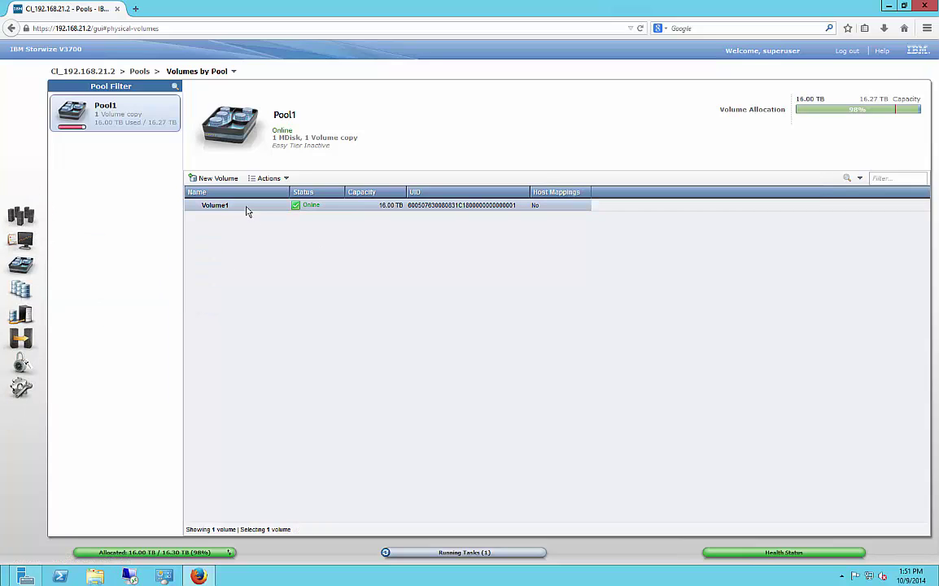
click(279, 180)
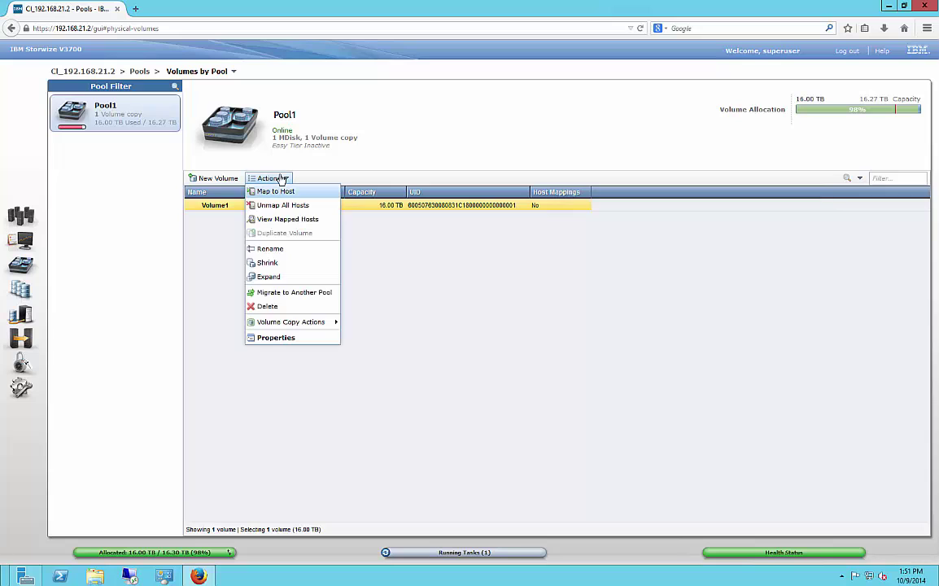
click(281, 192)
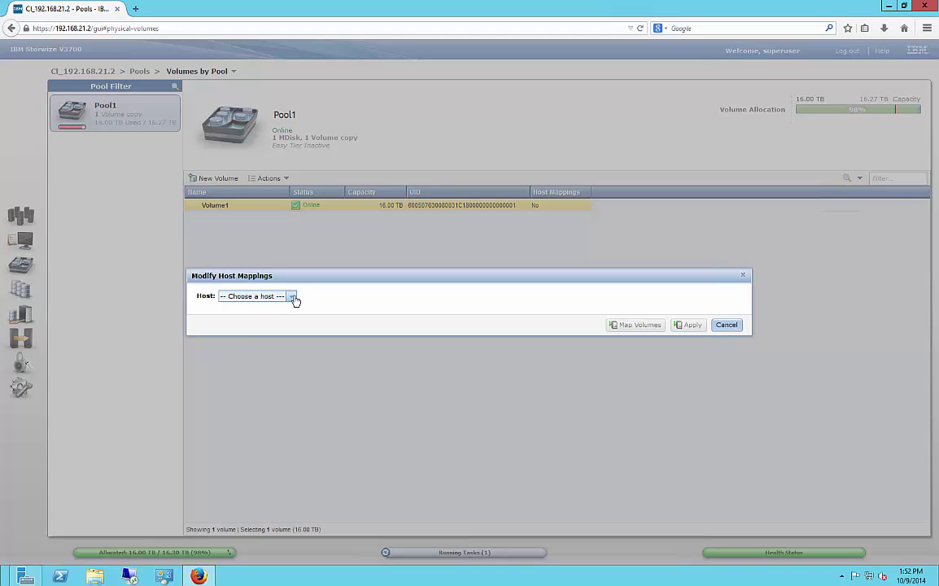
click(291, 298)
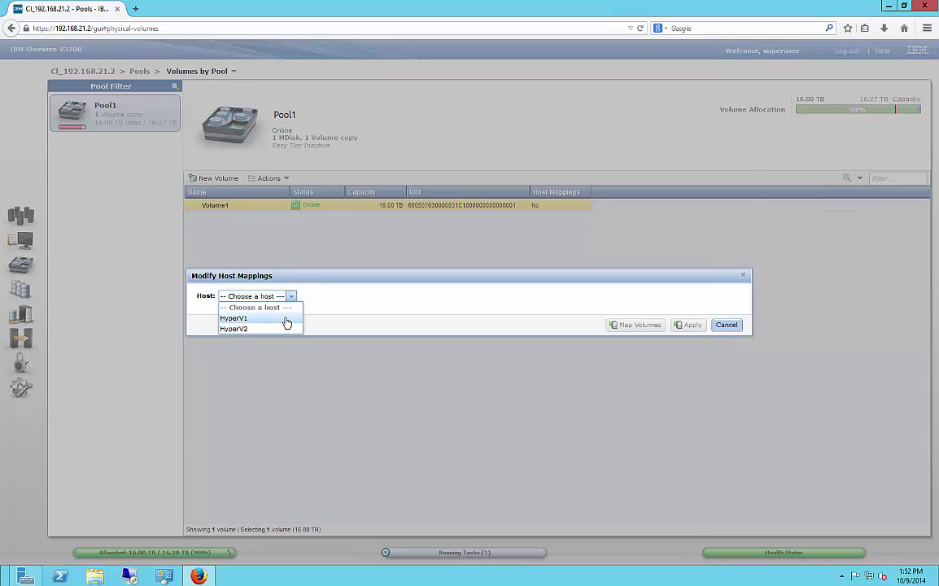
click(286, 318)
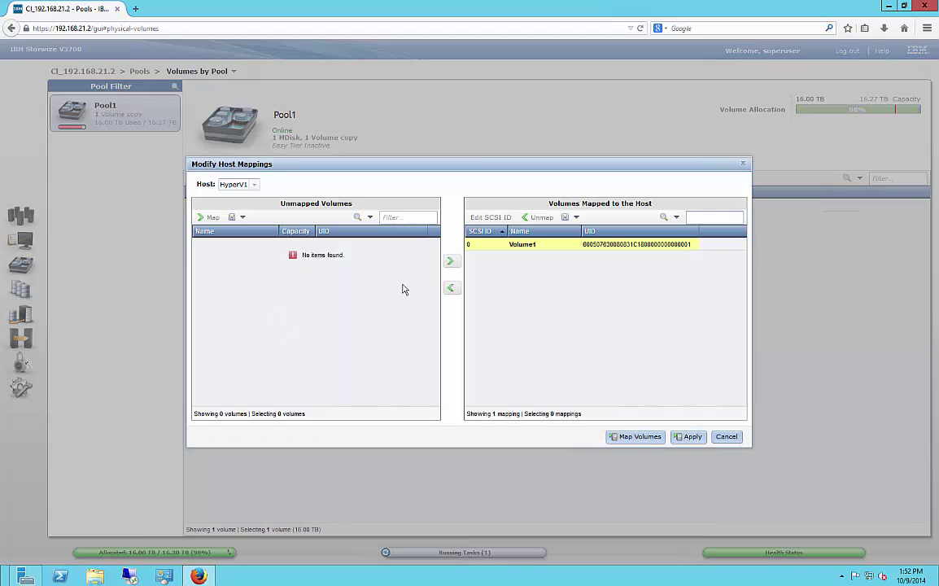
click(689, 437)
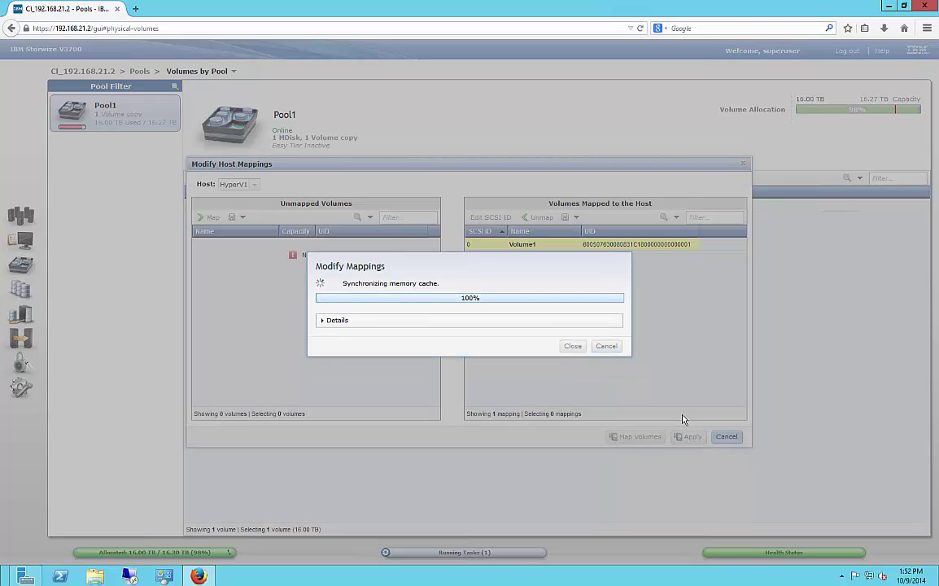
click(573, 347)
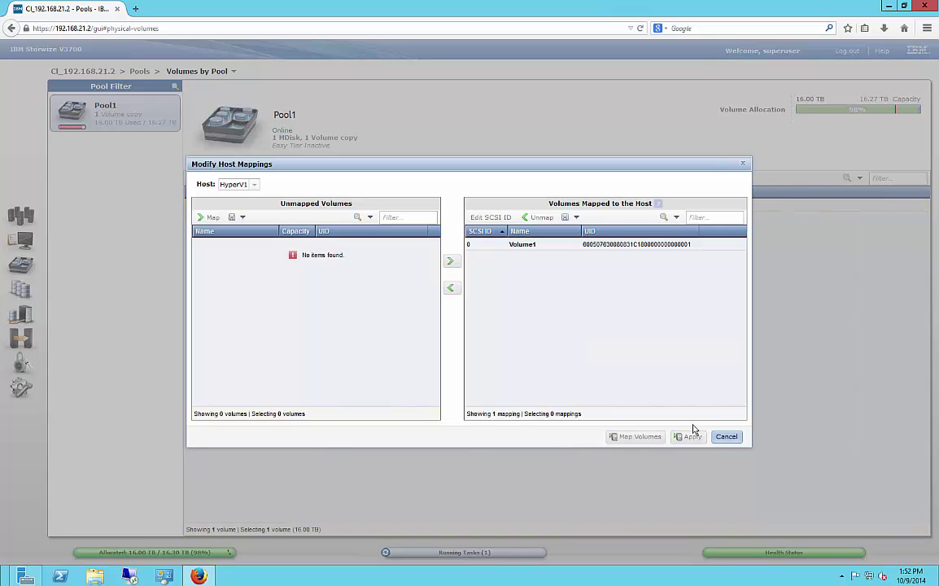
Also map Volume1 to host HyperV2, confirming the mapping to a second host
click(254, 185)
click(251, 206)
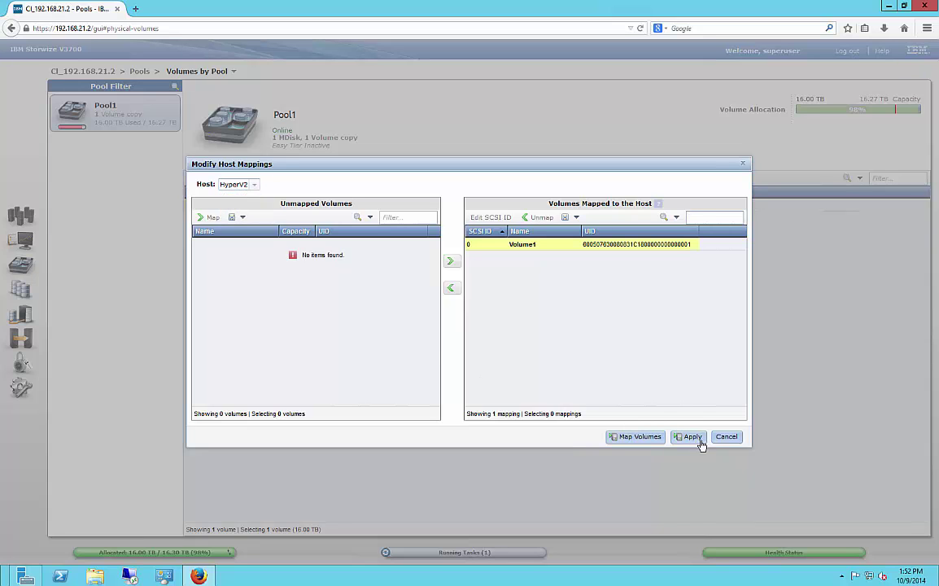
click(693, 437)
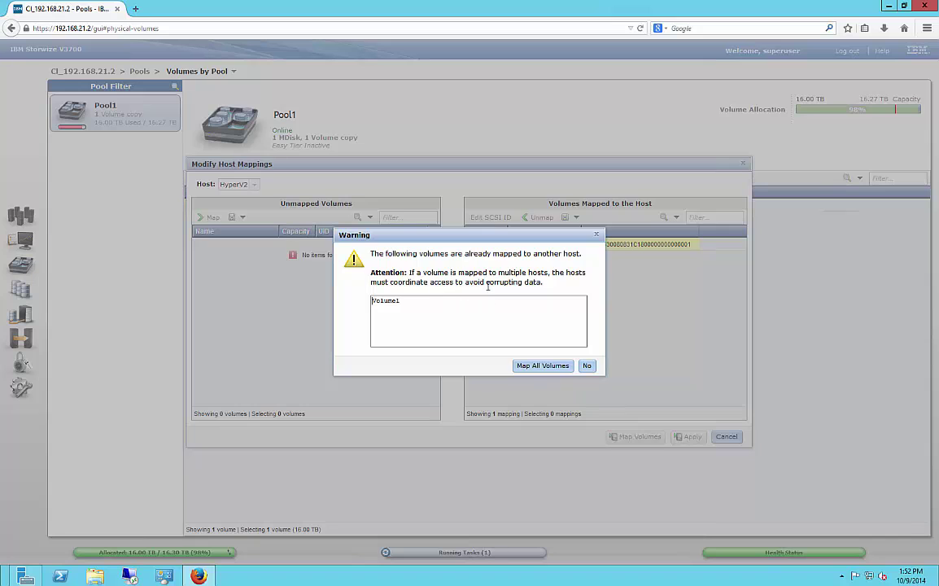
click(547, 366)
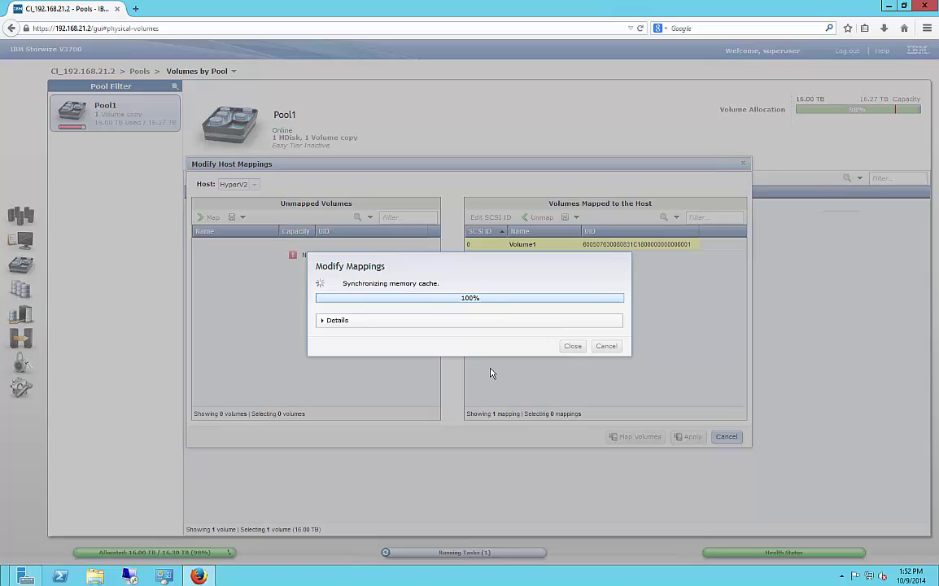
click(572, 346)
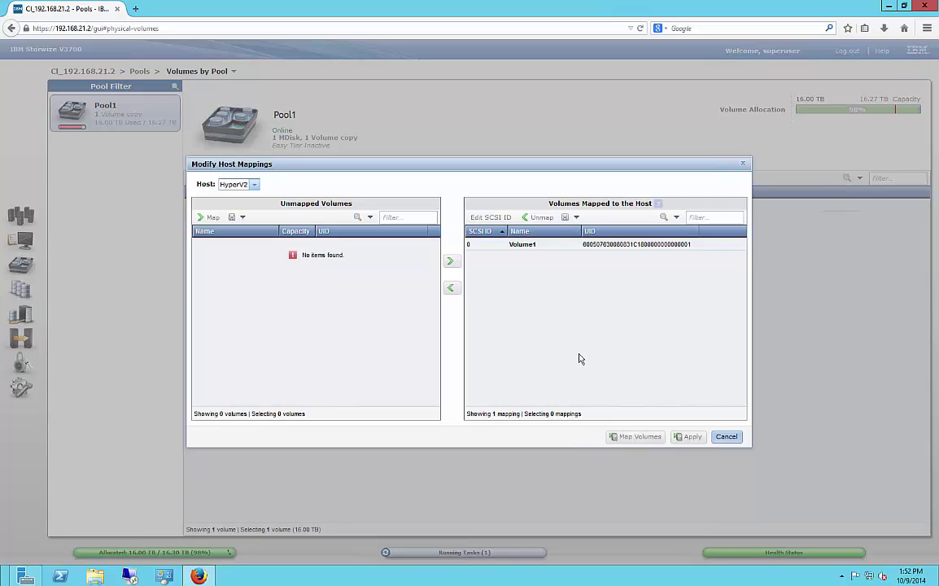
click(727, 437)
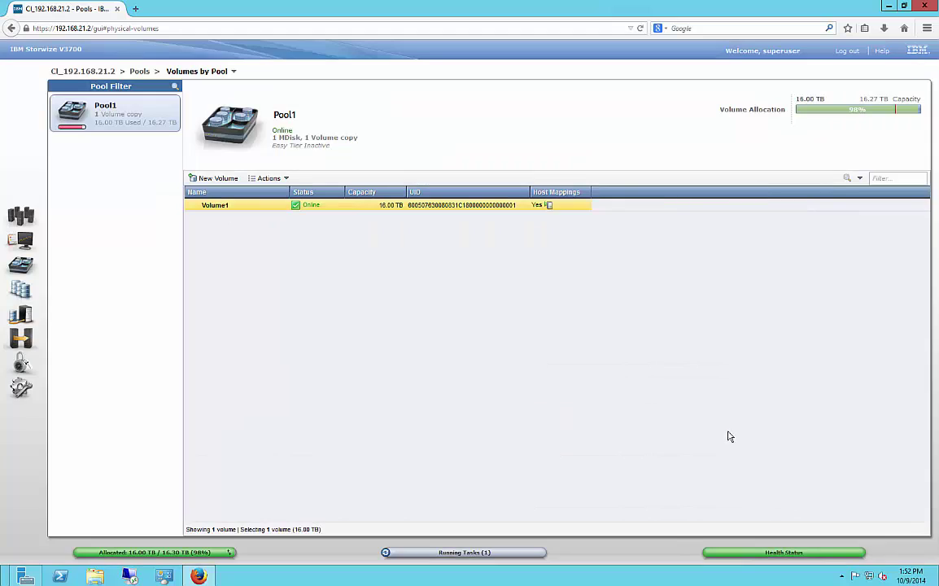